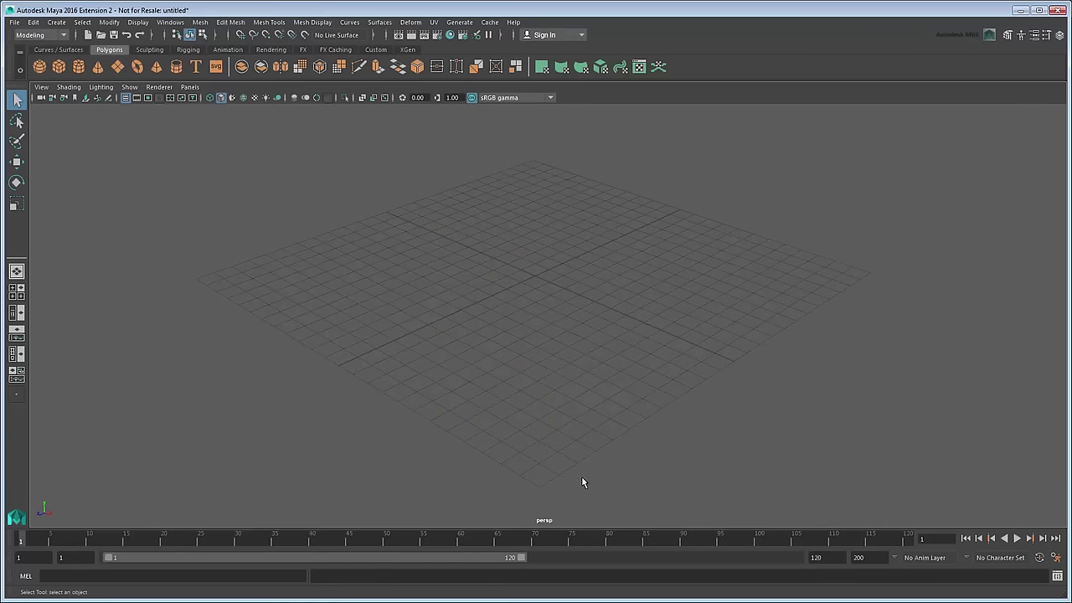
Open the Plug-in Manager from the settings menu, scroll through the list, then close it
{"action": "left_click", "coordinate": [170, 22]}
{"action": "mouse_move", "coordinate": [226, 106]}
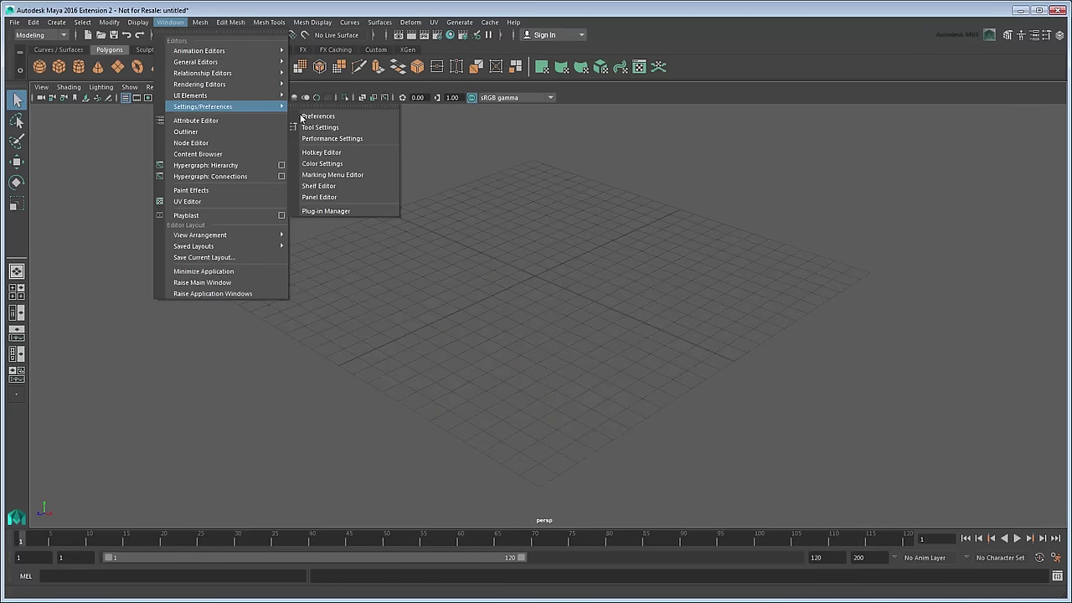
{"action": "left_click", "coordinate": [394, 211]}
{"action": "left_click_drag", "start_coordinate": [653, 207], "coordinate": [658, 314]}
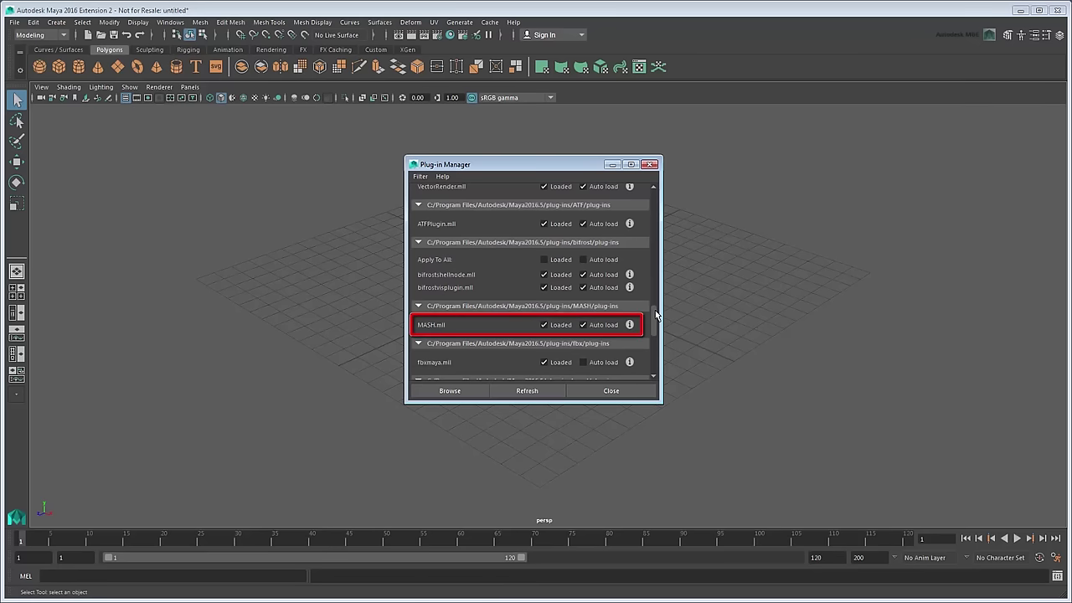
{"action": "left_click", "coordinate": [635, 390]}
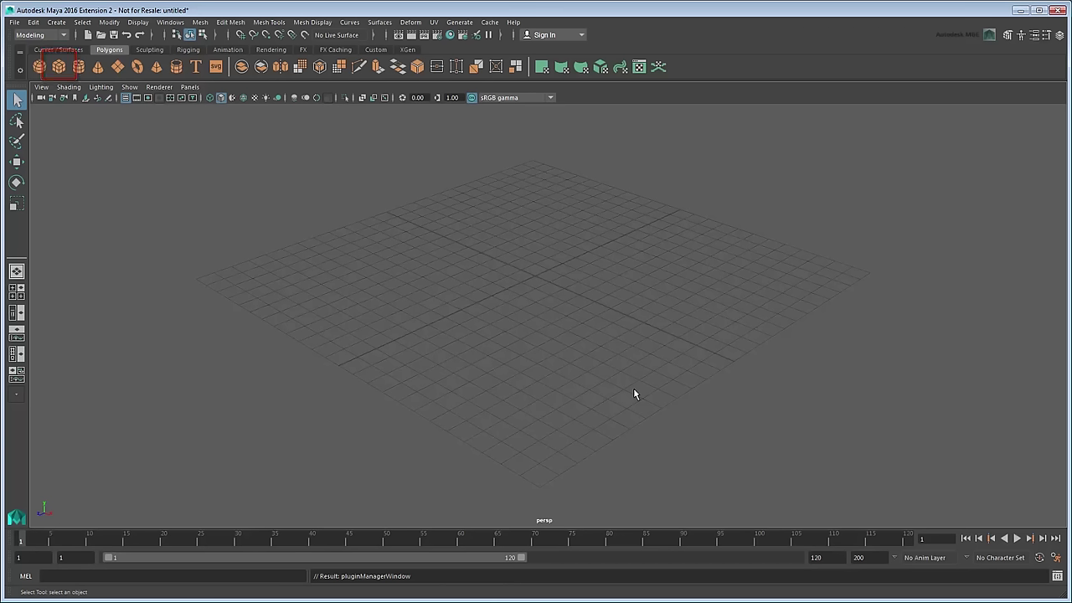
Add a polygon cube and bring up the Create MASH Network options
{"action": "left_click", "coordinate": [58, 67]}
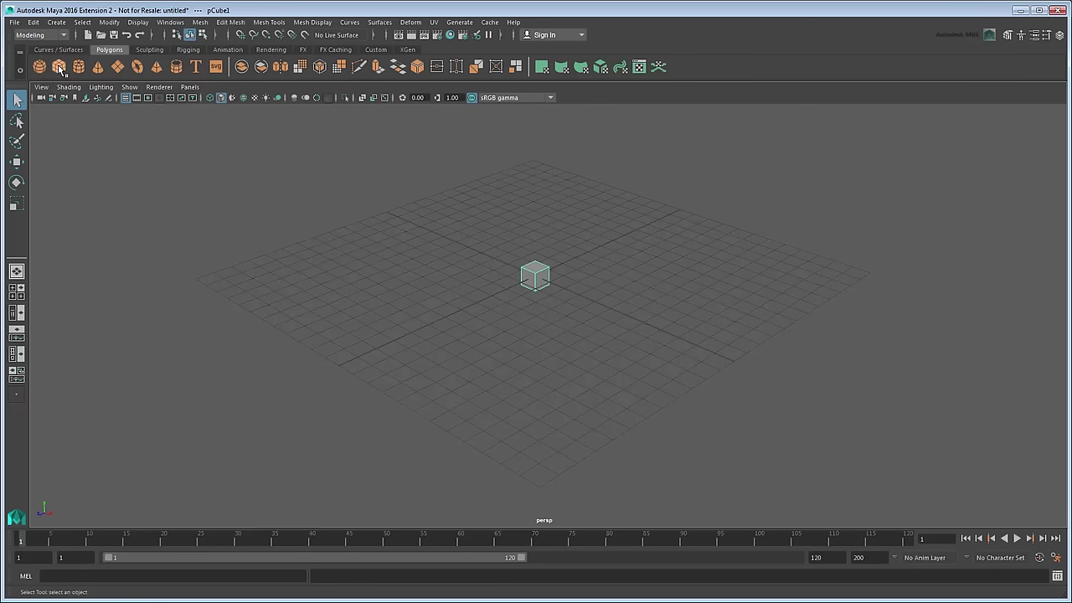
{"action": "left_click", "coordinate": [57, 22]}
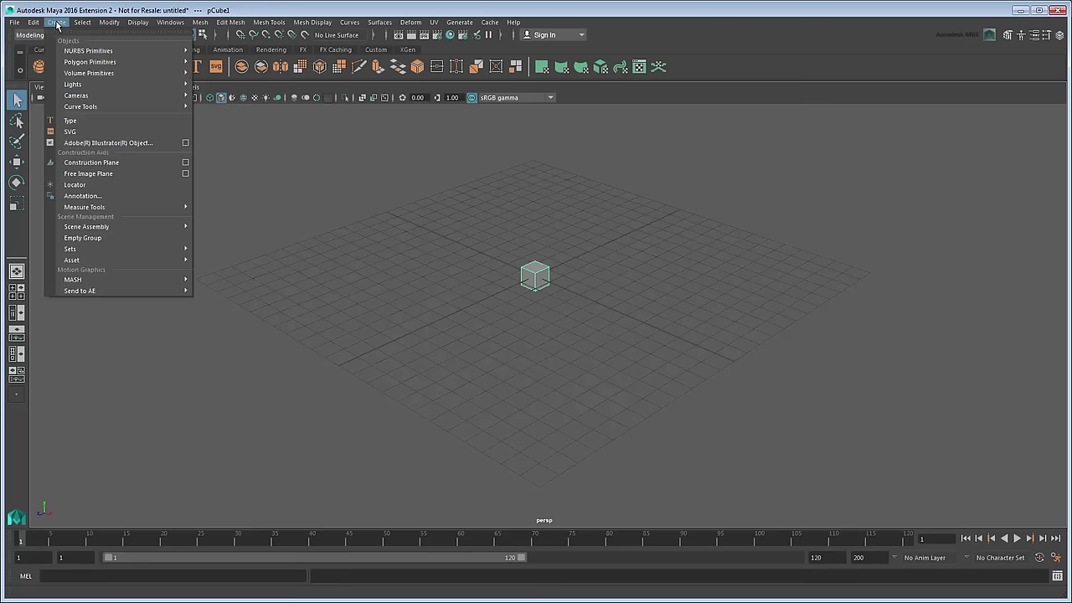
{"action": "mouse_move", "coordinate": [158, 281]}
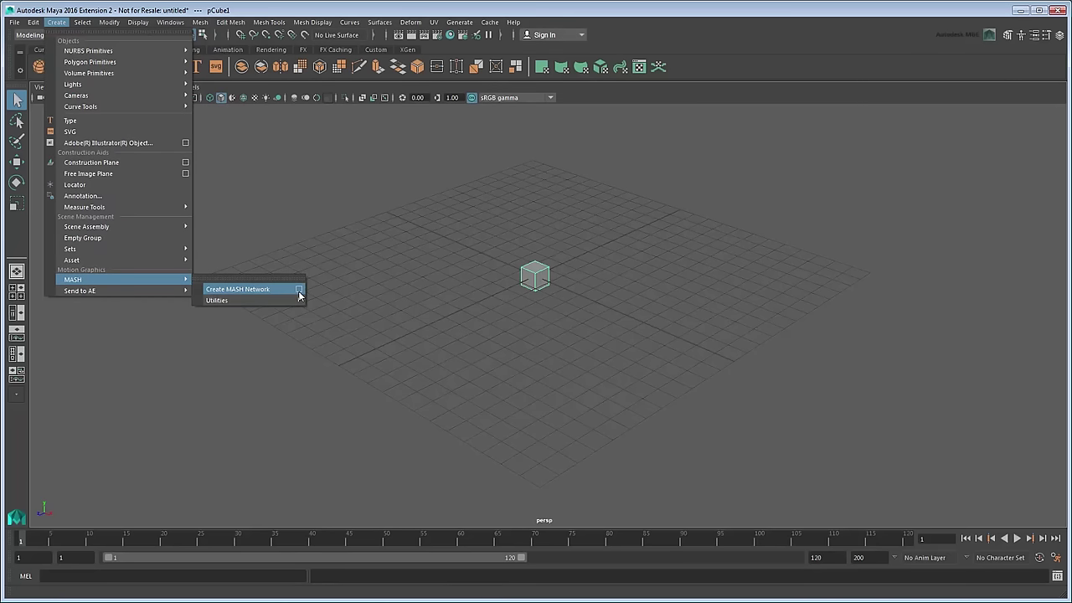
{"action": "left_click", "coordinate": [299, 290]}
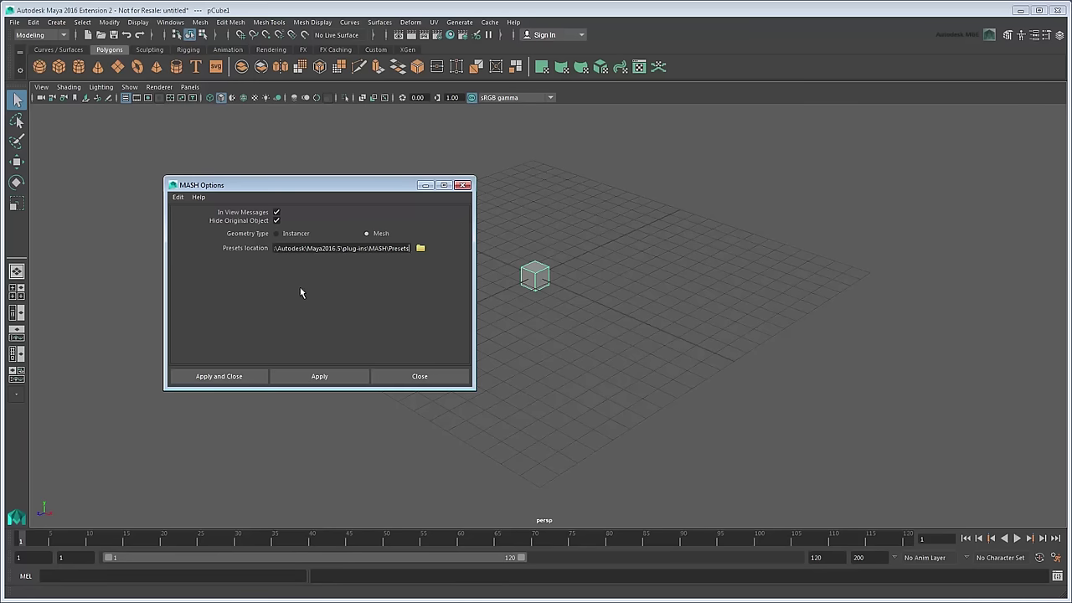
Create the ten-cube MASH network, view it from the side, and show the Outliner listing MASH1
{"action": "left_click", "coordinate": [246, 376]}
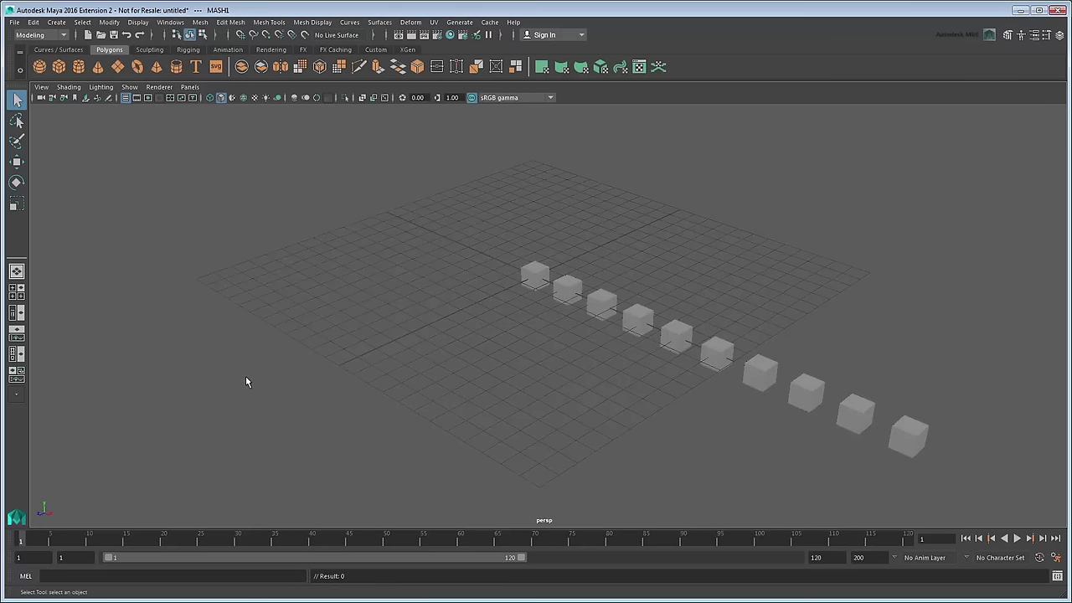
{"action": "left_click_drag", "start_coordinate": [245, 377], "coordinate": [309, 373], "text": "alt"}
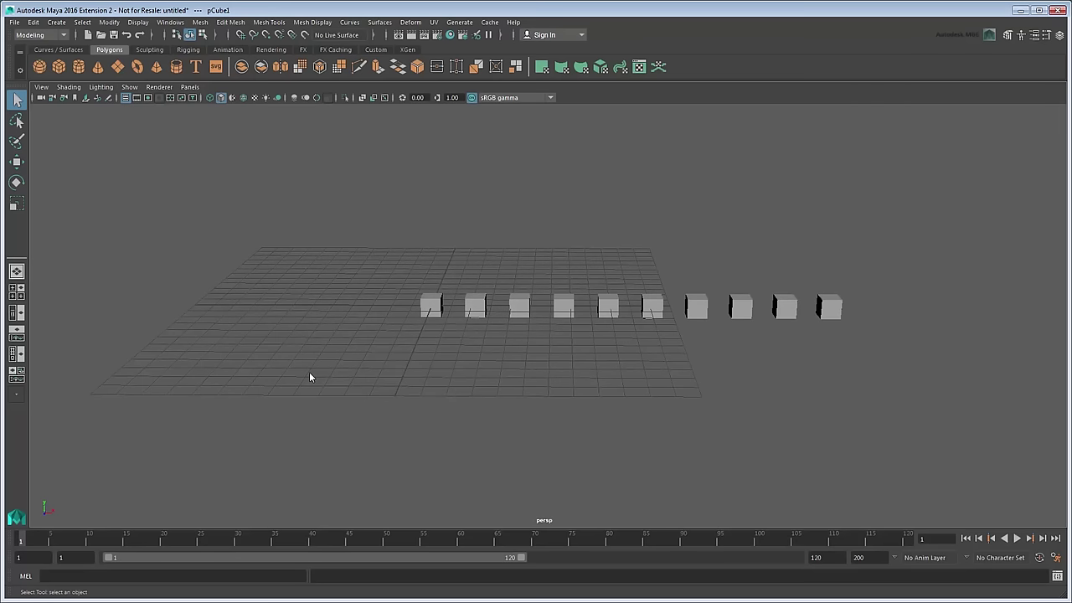
{"action": "left_click", "coordinate": [19, 314]}
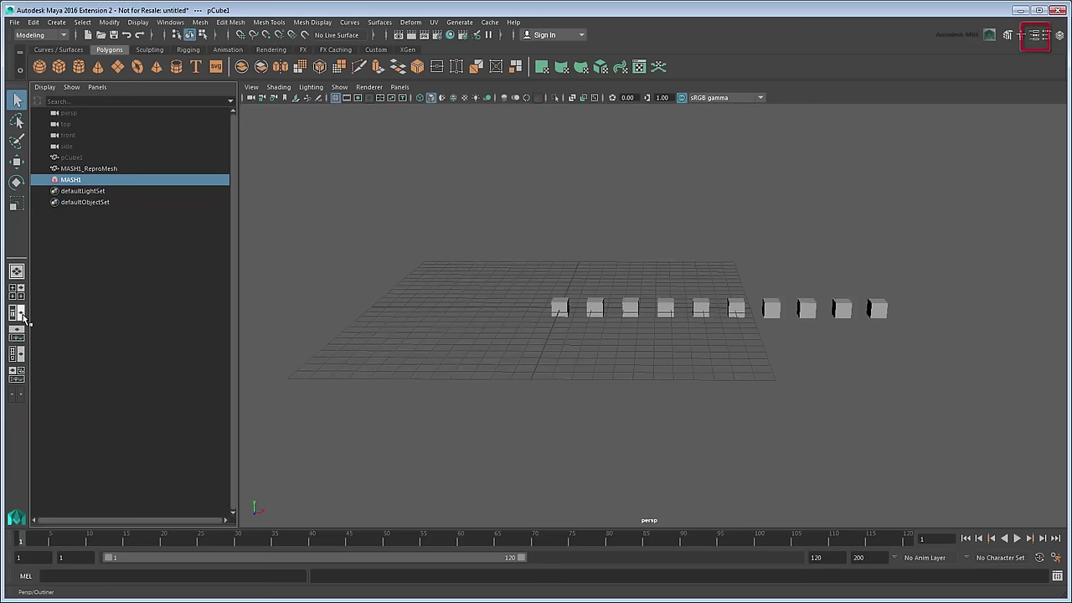
Show MASH1 in the Attribute Editor and browse the Explode node's help page
{"action": "left_click", "coordinate": [1035, 37]}
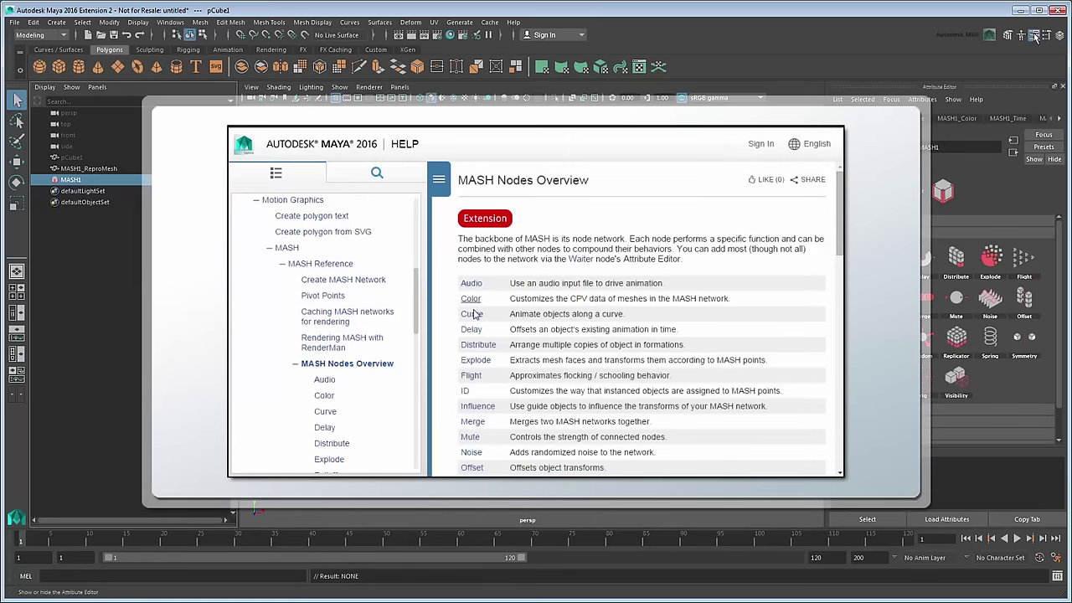
{"action": "left_click", "coordinate": [475, 361]}
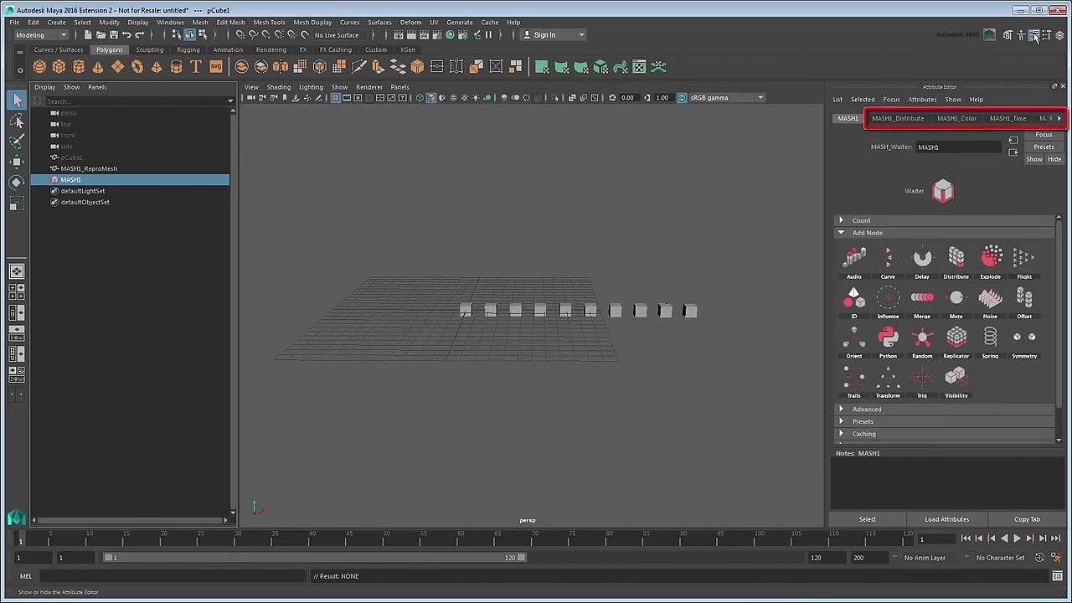
Set MASH1_Distribute to 12 points, Distance 25.283/12.075/5.283, Scale X 3.082, Rotate Z 181.132
{"action": "left_click", "coordinate": [910, 119]}
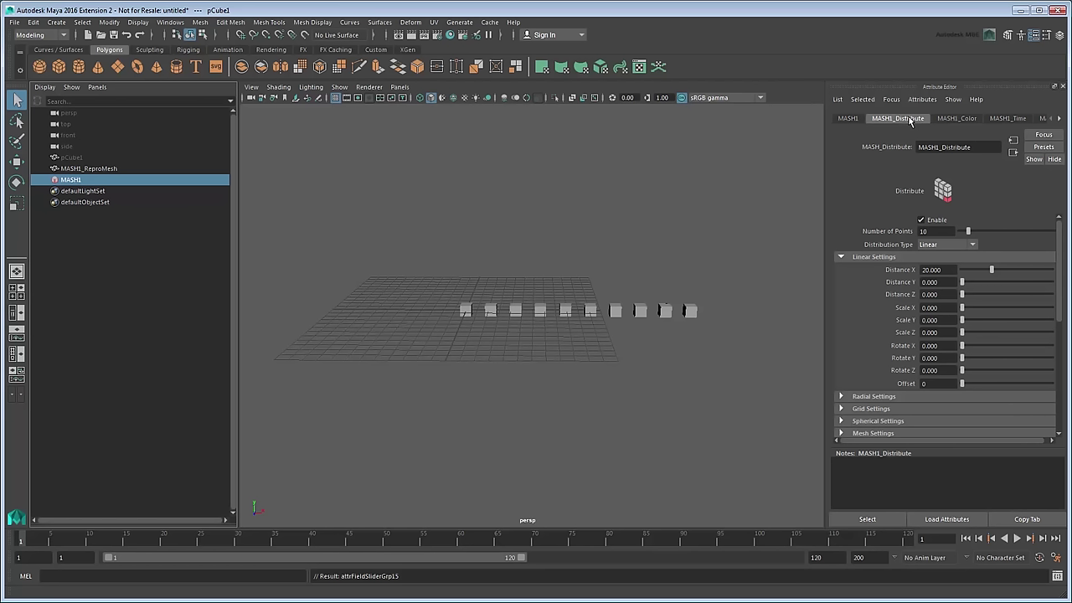
{"action": "left_click", "coordinate": [1060, 119]}
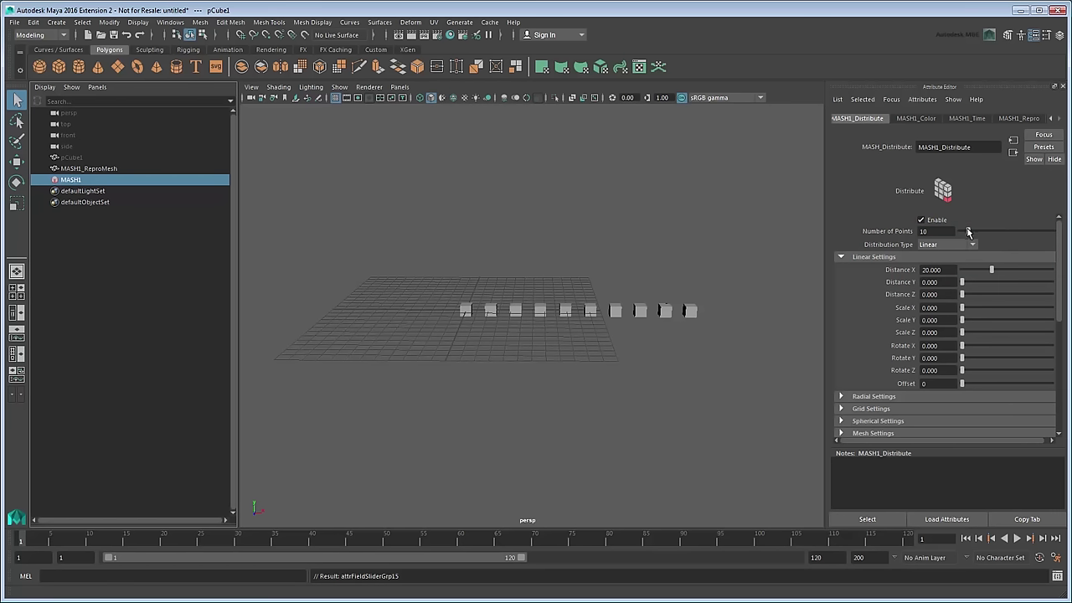
{"action": "left_click_drag", "start_coordinate": [968, 232], "coordinate": [989, 308]}
{"action": "left_click_drag", "start_coordinate": [962, 371], "coordinate": [1006, 375]}
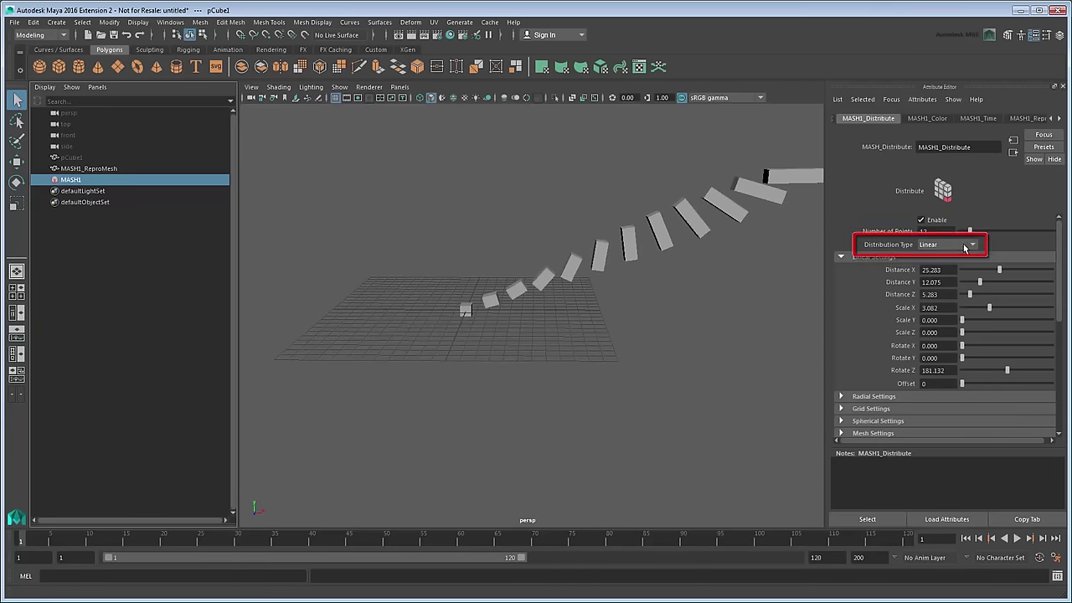
Try Radial and then Spherical distribution types and inspect the Spherical Settings
{"action": "left_click", "coordinate": [962, 245]}
{"action": "left_click", "coordinate": [952, 270]}
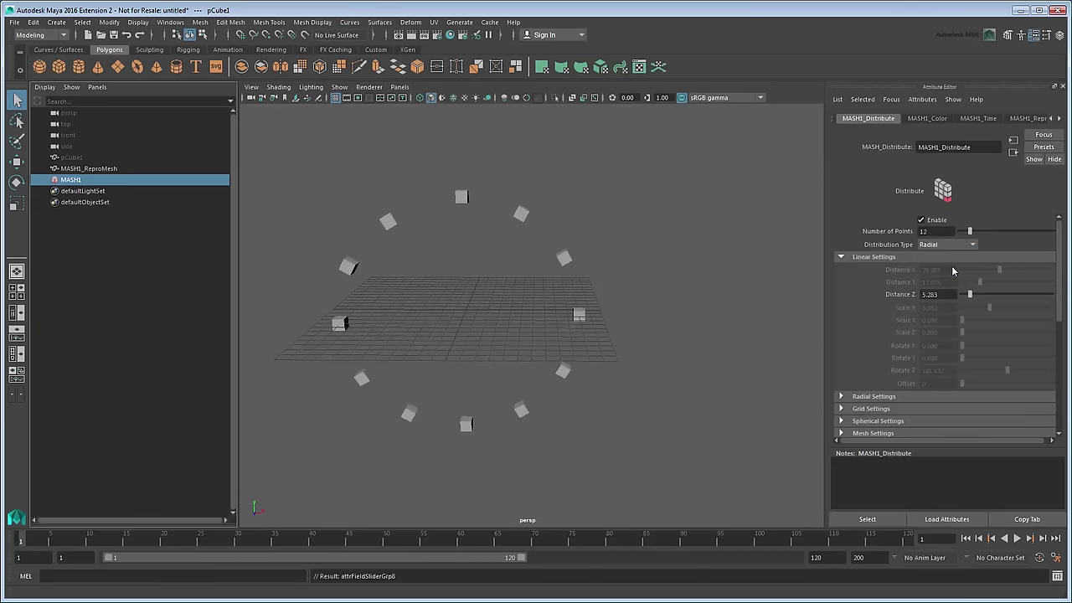
{"action": "left_click", "coordinate": [943, 245]}
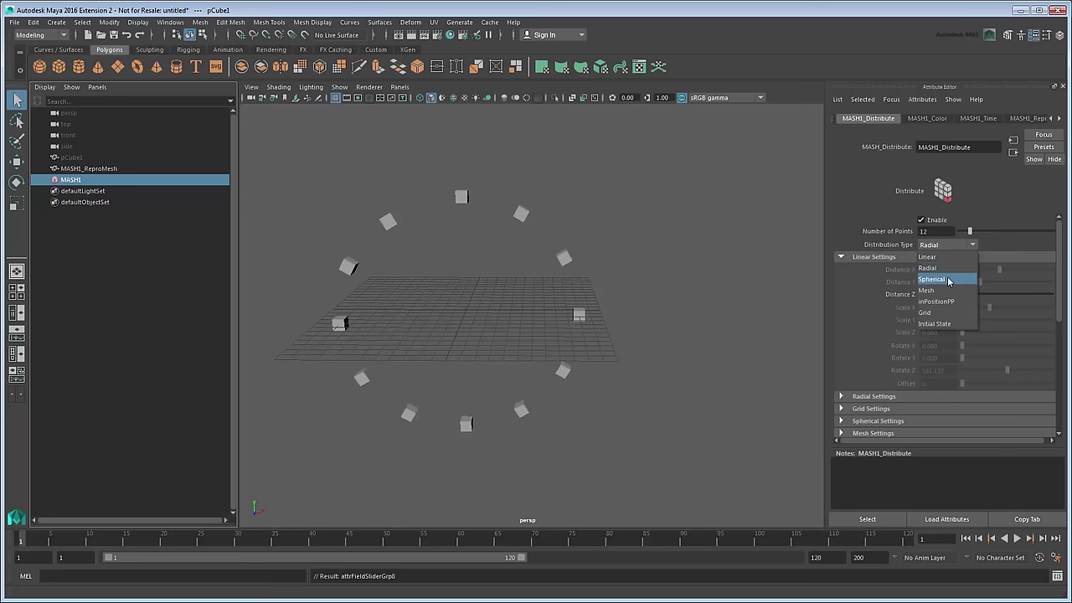
{"action": "left_click", "coordinate": [948, 280]}
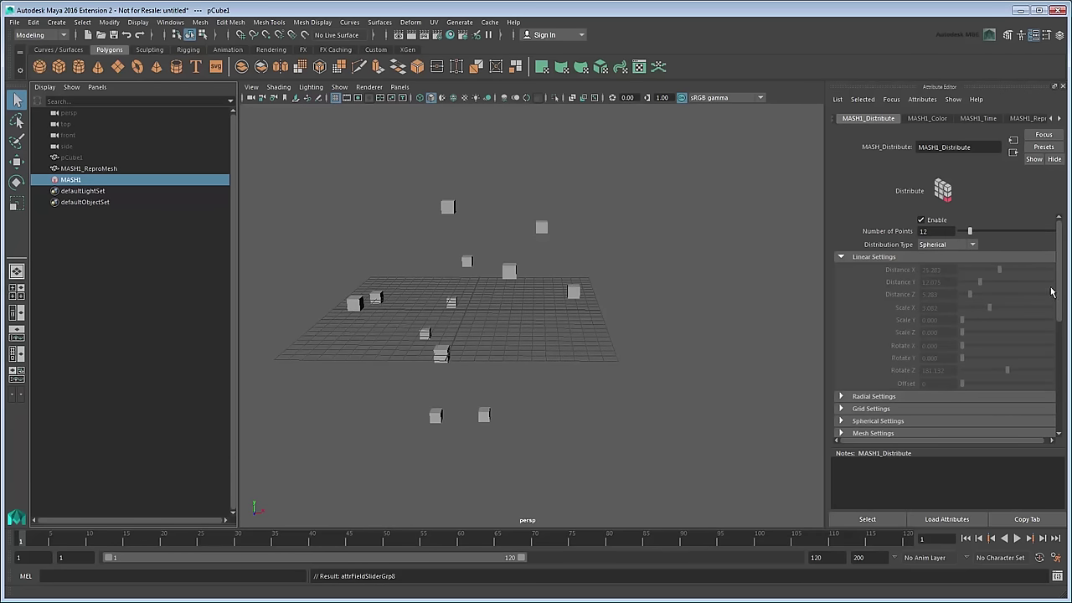
{"action": "left_click_drag", "start_coordinate": [1058, 293], "coordinate": [1059, 350]}
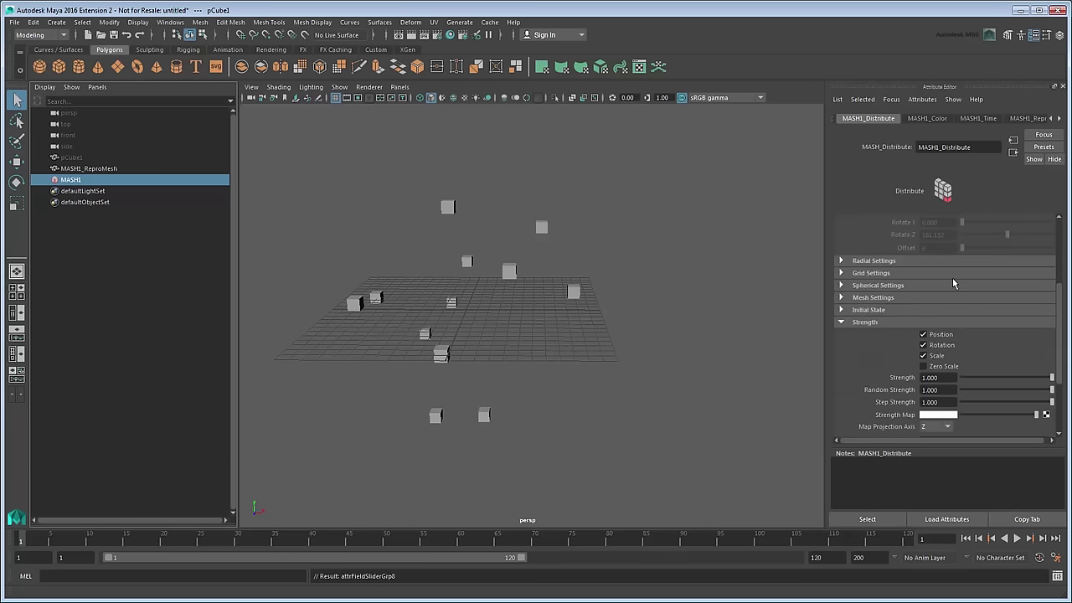
{"action": "left_click", "coordinate": [890, 286]}
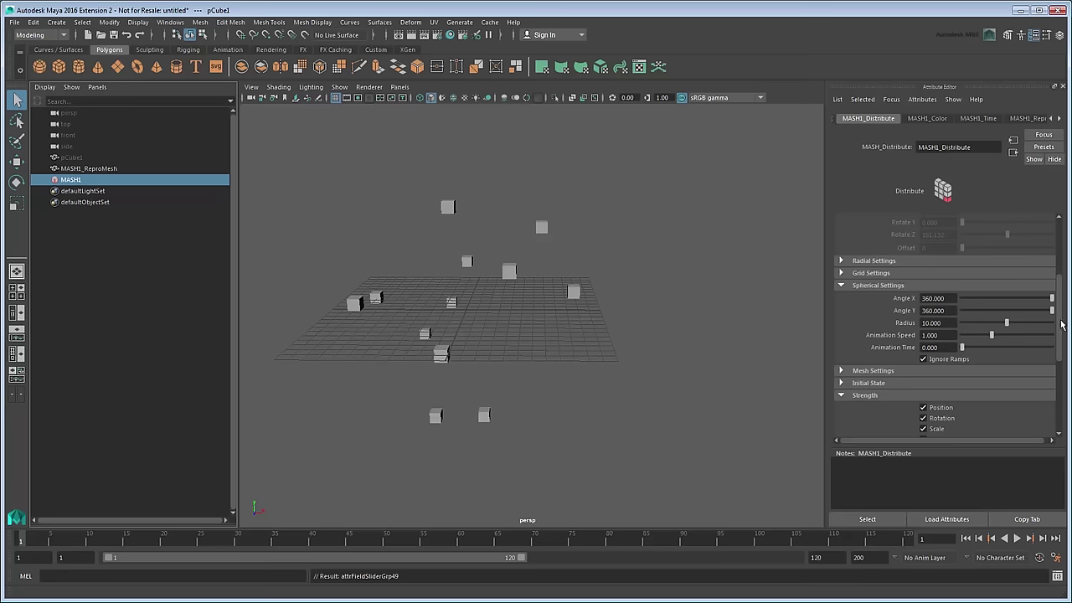
{"action": "left_click_drag", "start_coordinate": [1061, 326], "coordinate": [1066, 259]}
Switch to Grid distribution with Grid X, Y and Z set to 5
{"action": "left_click", "coordinate": [970, 248]}
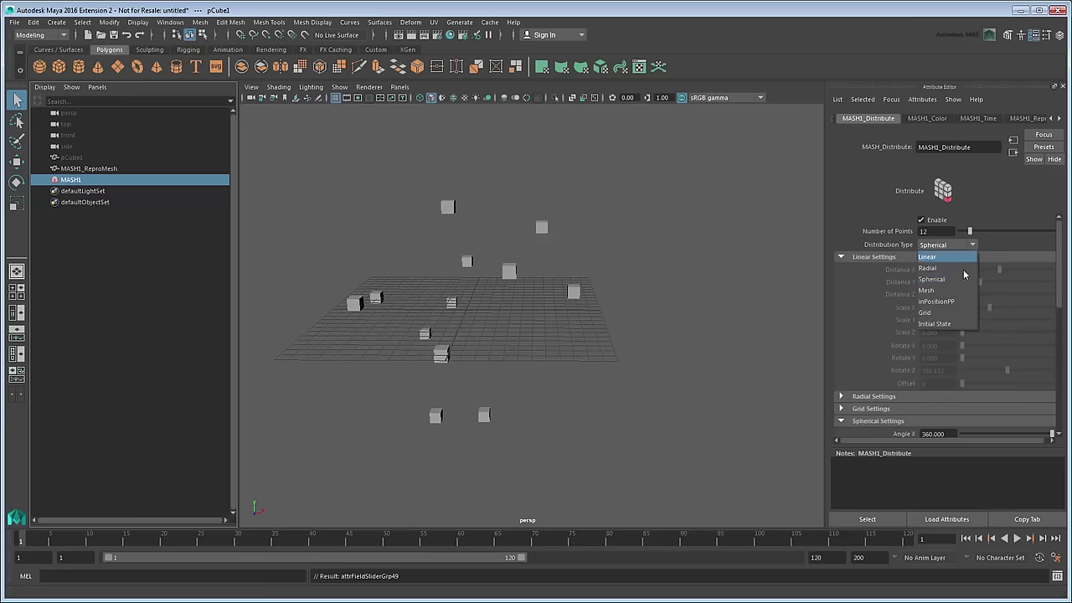
{"action": "left_click", "coordinate": [957, 313]}
{"action": "scroll", "coordinate": [1030, 296], "scroll_direction": "down", "scroll_amount": 3}
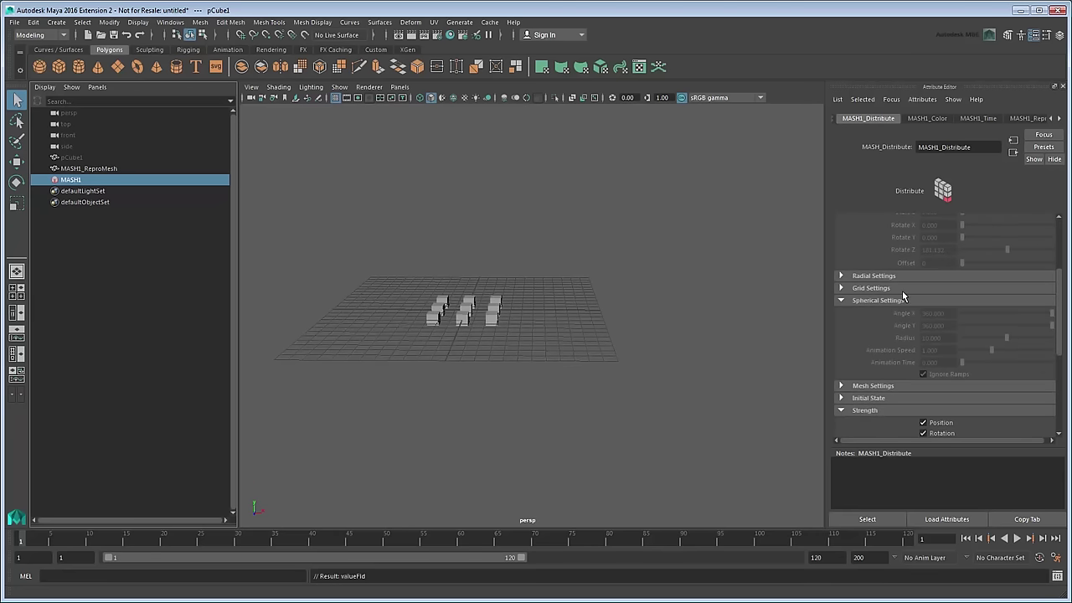
{"action": "left_click", "coordinate": [963, 288]}
{"action": "left_click_drag", "start_coordinate": [970, 338], "coordinate": [977, 368]}
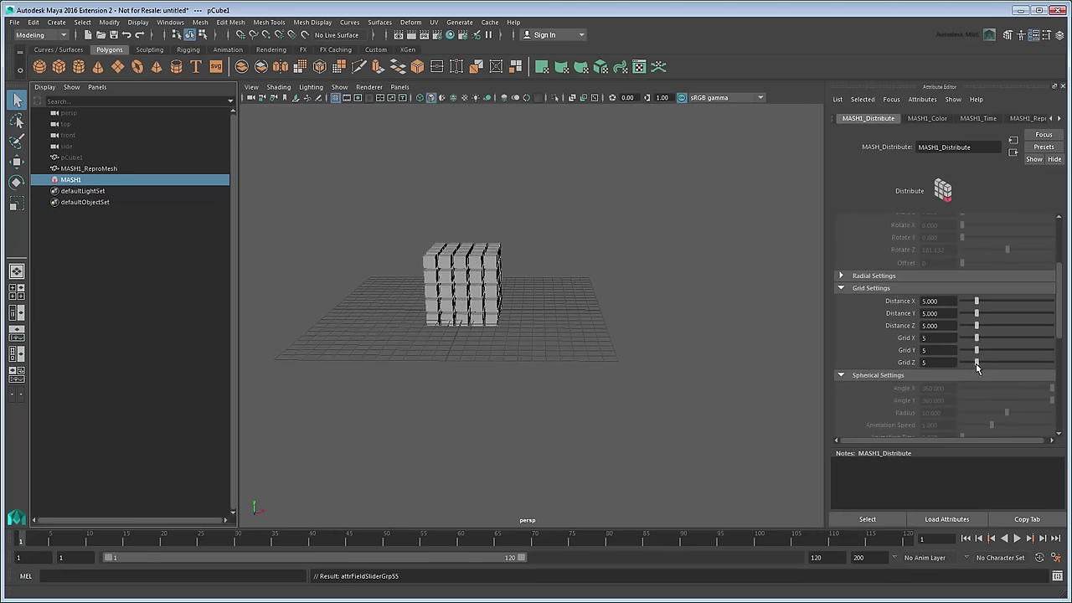
{"action": "mouse_move", "coordinate": [584, 351]}
{"action": "left_mouse_down", "text": "alt"}
{"action": "mouse_move", "coordinate": [658, 366]}
{"action": "mouse_move", "coordinate": [598, 364]}
{"action": "left_mouse_up", "text": "alt"}
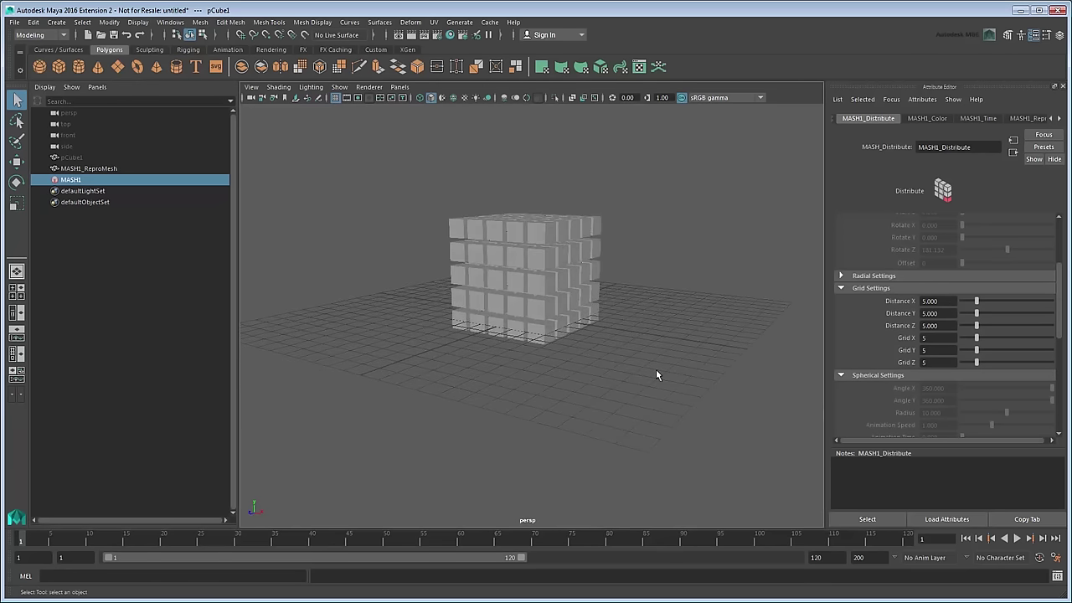
{"action": "left_click_drag", "start_coordinate": [1058, 310], "coordinate": [1070, 391]}
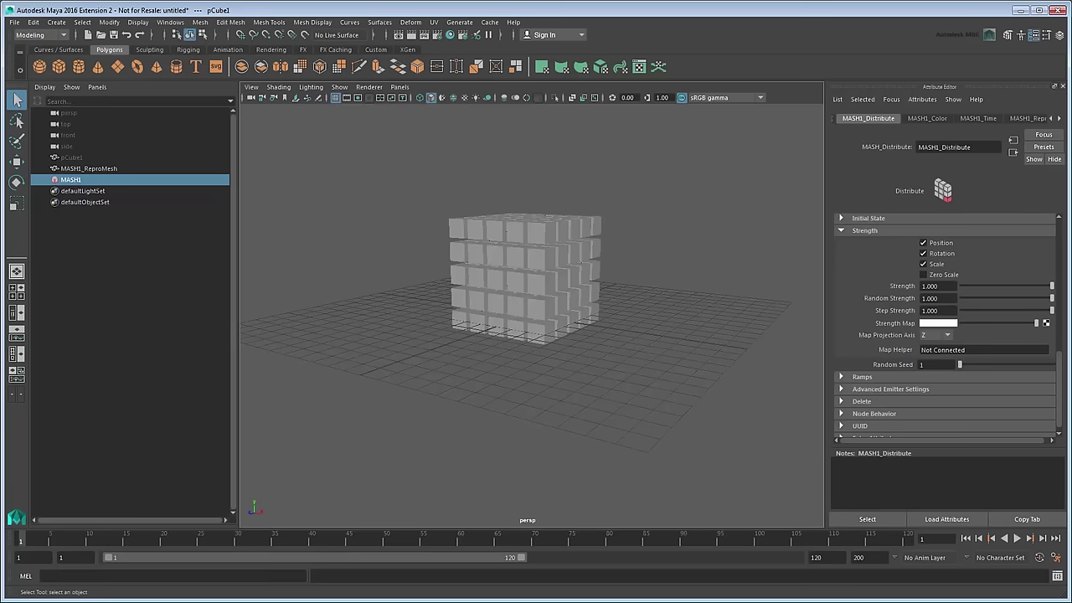
{"action": "left_click_drag", "start_coordinate": [1052, 287], "coordinate": [1055, 314]}
{"action": "left_click", "coordinate": [1059, 241]}
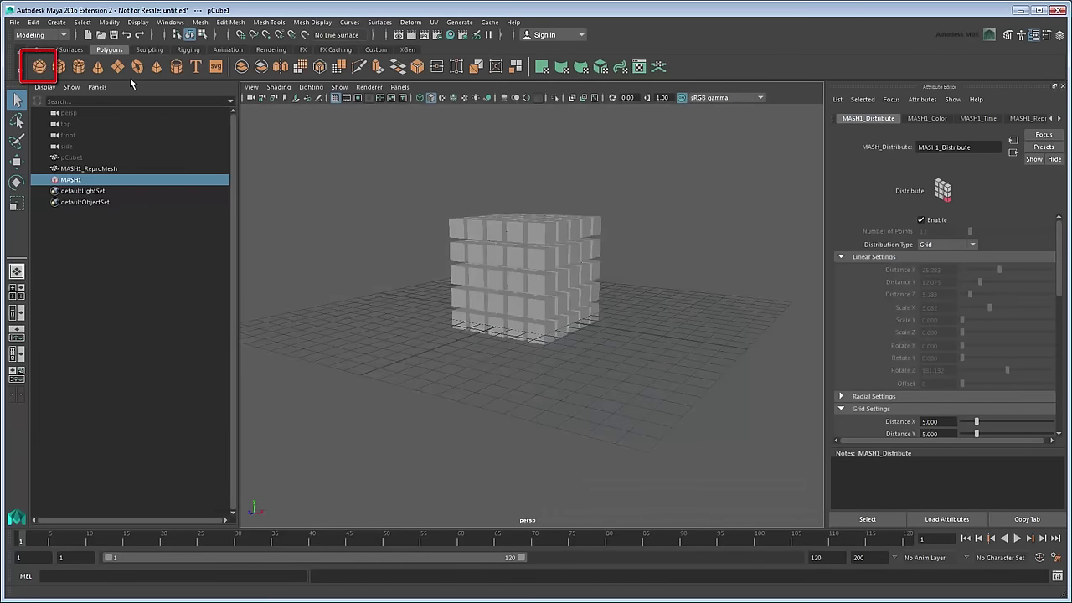
Create a polygon sphere, pSphere1, and set its Scale X, Y and Z to 40
{"action": "left_click", "coordinate": [39, 69]}
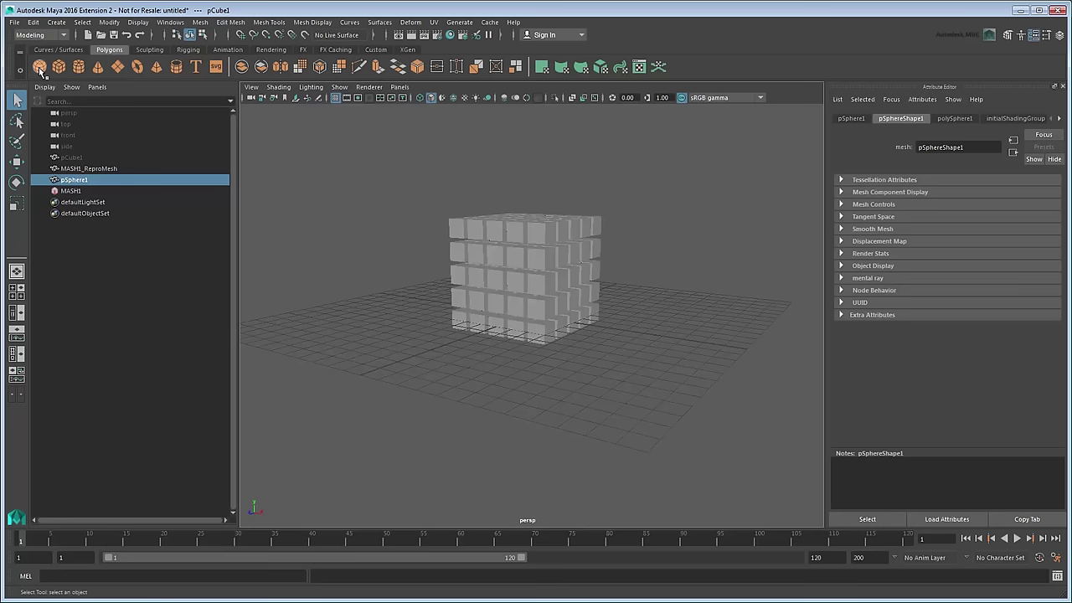
{"action": "left_click", "coordinate": [852, 119]}
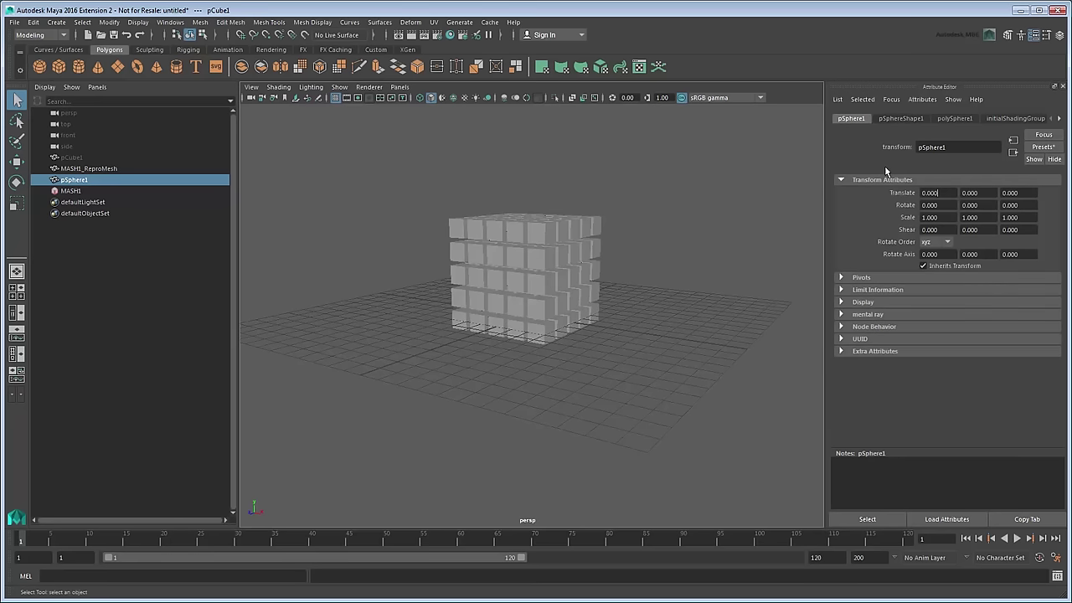
{"action": "left_click", "coordinate": [930, 217]}
{"action": "type", "text": "40"}
{"action": "key", "text": "Tab"}
{"action": "type", "text": "40"}
{"action": "key", "text": "Tab"}
{"action": "type", "text": "40"}
{"action": "key", "text": "Return"}
Frame the sphere in the view and select MASH1 in the Outliner
{"action": "key", "text": "f"}
{"action": "scroll", "coordinate": [593, 305], "scroll_direction": "down", "scroll_amount": 3}
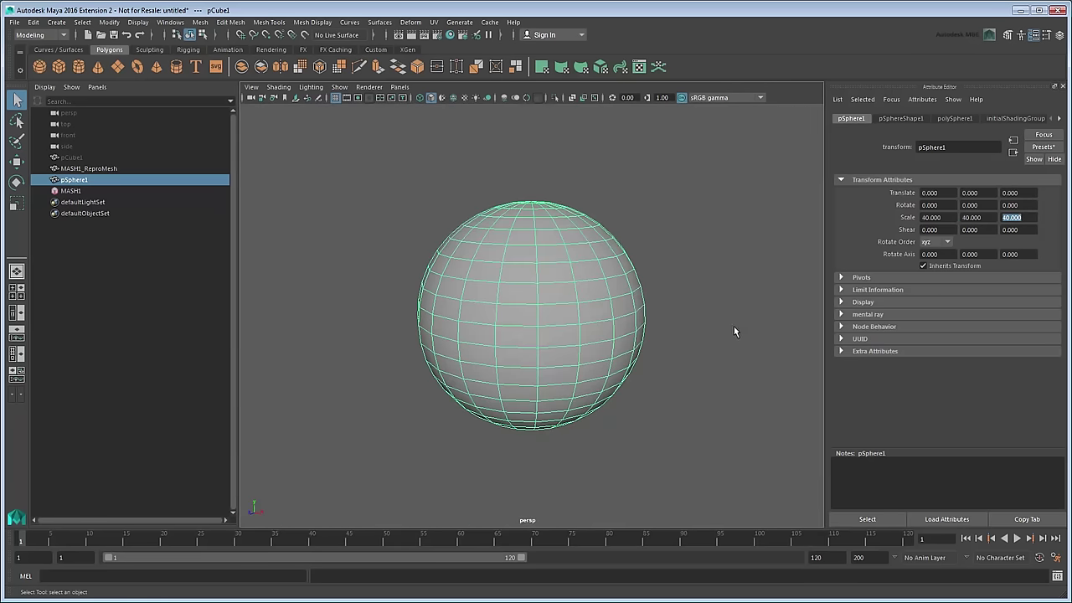
{"action": "left_click", "coordinate": [80, 192]}
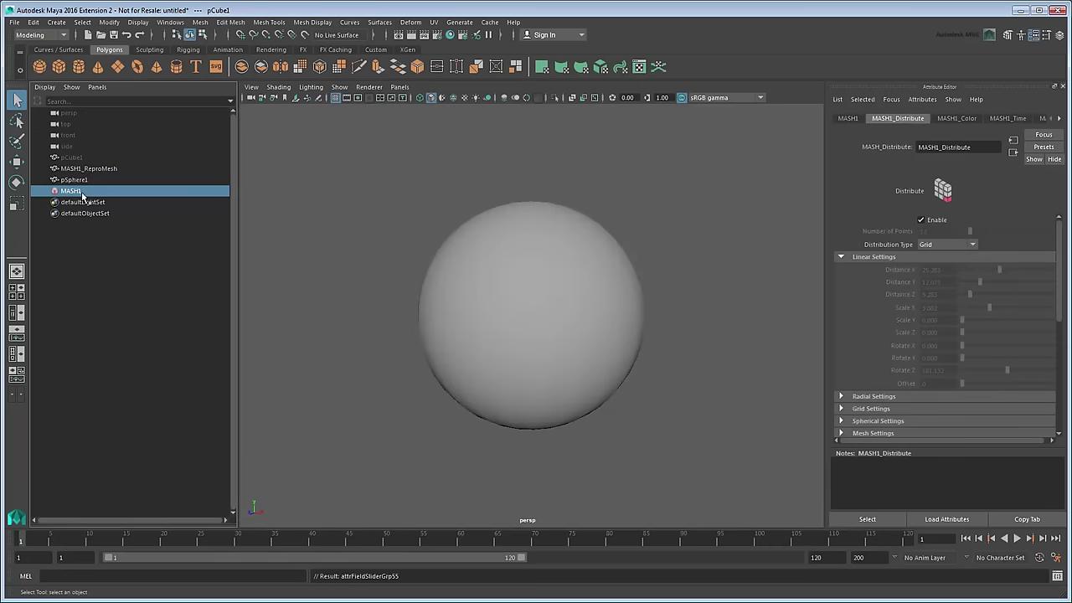
Switch MASH1 to Mesh distribution with pSphere1 connected as the Input Mesh
{"action": "left_click", "coordinate": [934, 249]}
{"action": "left_click", "coordinate": [952, 291]}
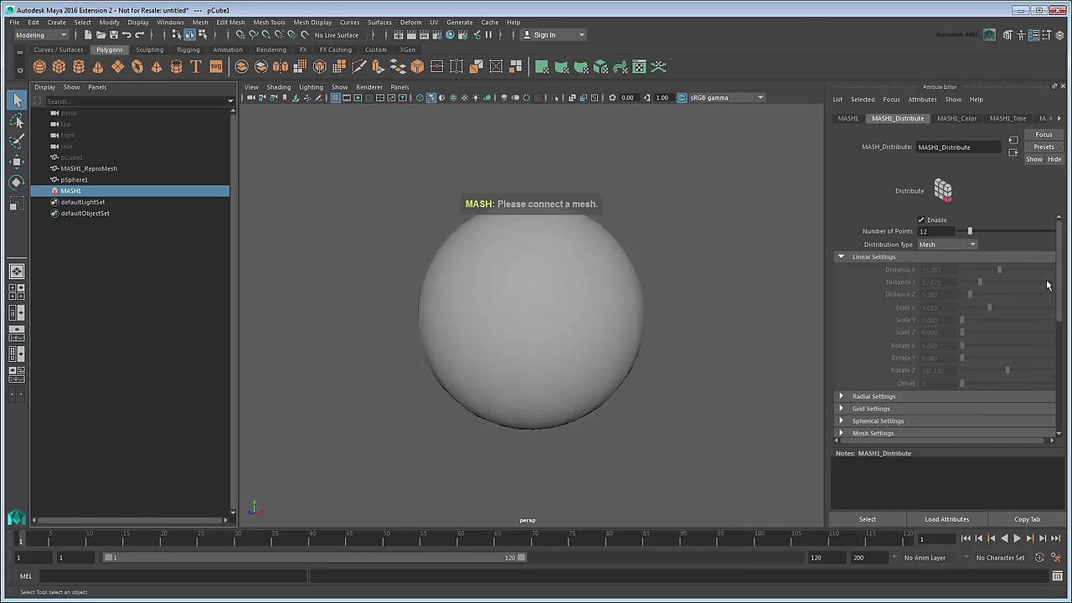
{"action": "left_click_drag", "start_coordinate": [1057, 283], "coordinate": [1068, 357]}
{"action": "left_click", "coordinate": [889, 222]}
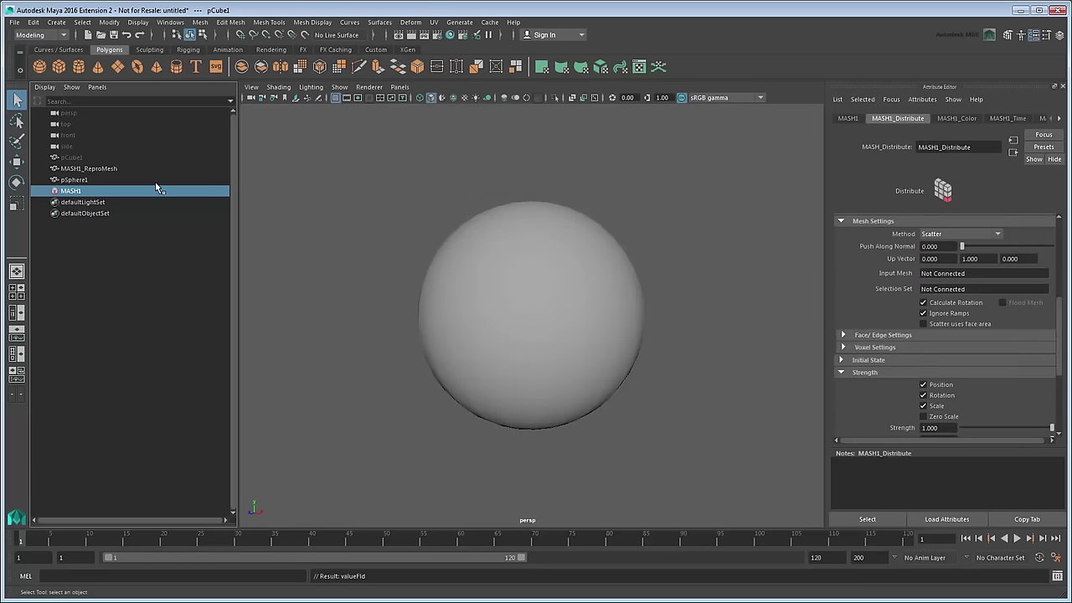
{"action": "left_click_drag", "start_coordinate": [75, 183], "coordinate": [959, 275]}
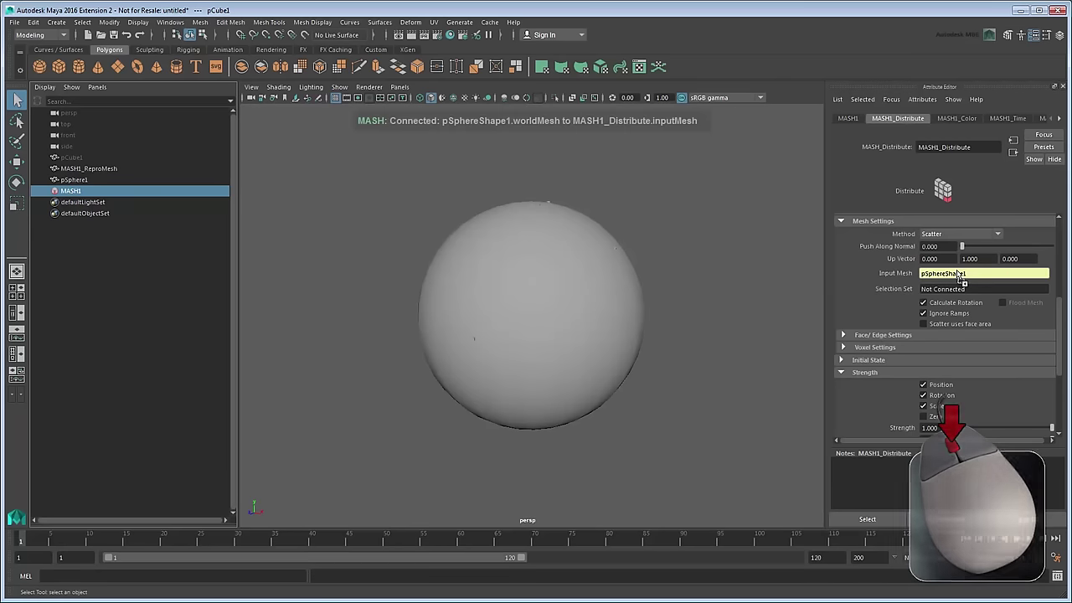
Raise Number of Points to 100 and orbit to inspect the points scattered over the sphere
{"action": "scroll", "coordinate": [619, 333], "scroll_direction": "up", "scroll_amount": 4}
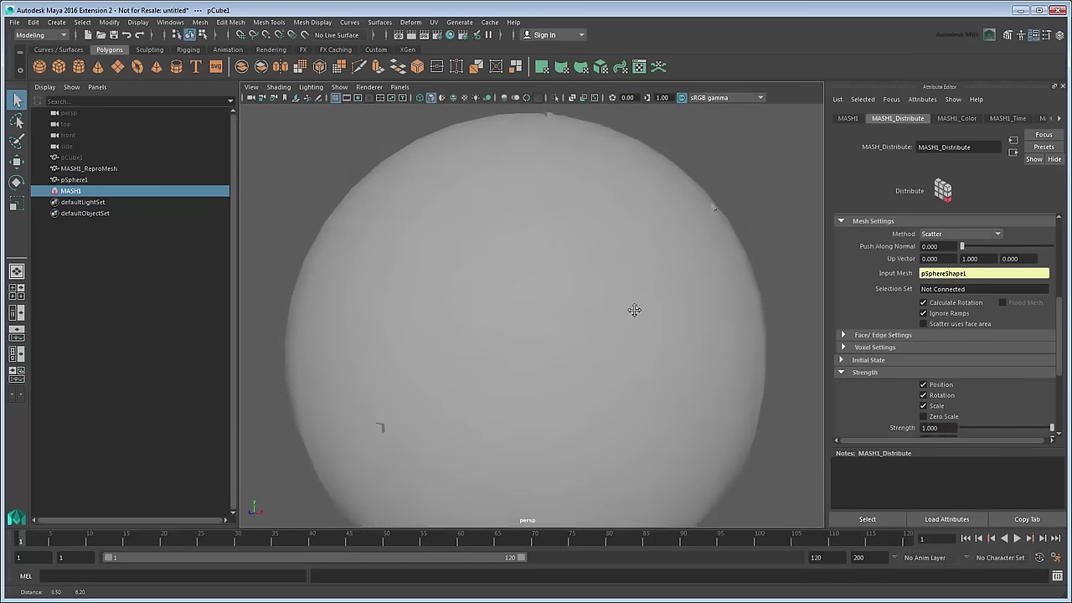
{"action": "scroll", "coordinate": [618, 359], "scroll_direction": "up", "scroll_amount": 3}
{"action": "left_click_drag", "start_coordinate": [618, 359], "coordinate": [551, 356], "text": "alt"}
{"action": "scroll", "coordinate": [1056, 342], "scroll_direction": "up", "scroll_amount": 5}
{"action": "left_click_drag", "start_coordinate": [975, 233], "coordinate": [1057, 232]}
{"action": "scroll", "coordinate": [550, 371], "scroll_direction": "down", "scroll_amount": 5}
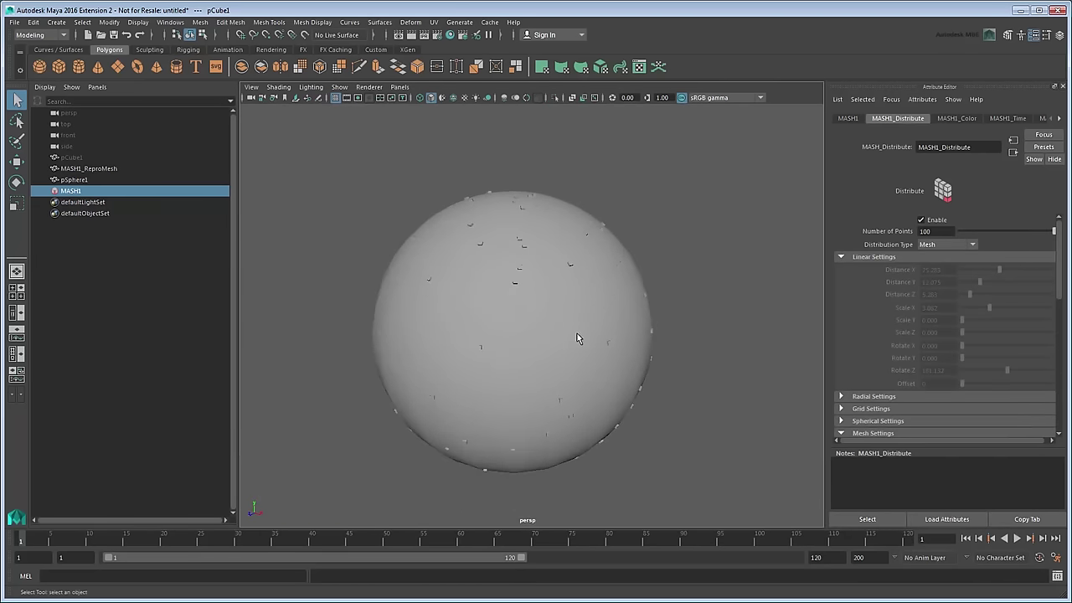
{"action": "left_click_drag", "start_coordinate": [577, 339], "coordinate": [595, 309], "text": "alt"}
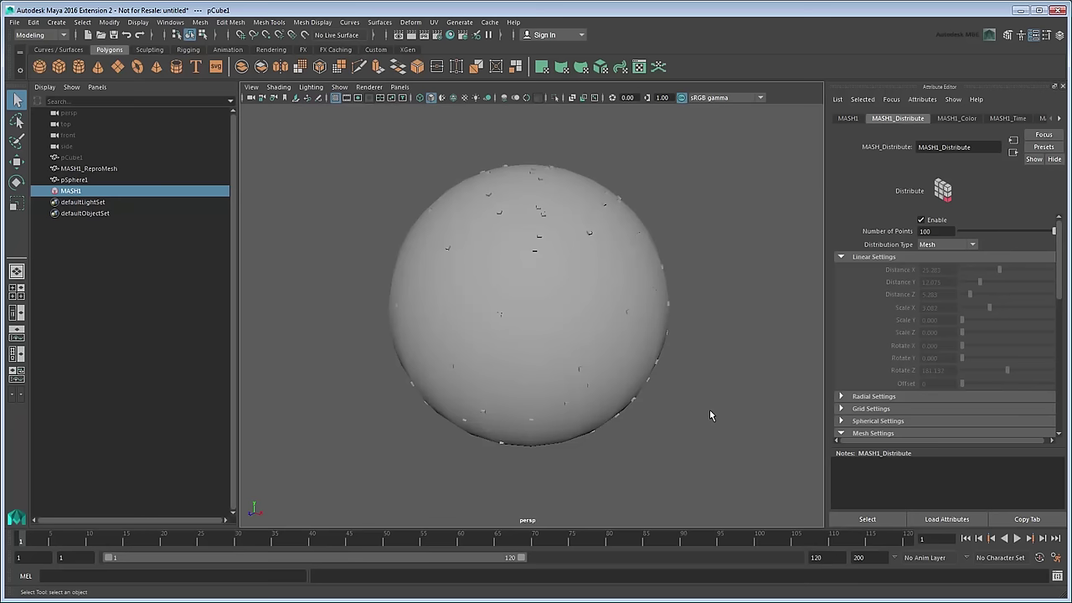
{"action": "scroll", "coordinate": [1061, 330], "scroll_direction": "down", "scroll_amount": 10}
{"action": "scroll", "coordinate": [1066, 348], "scroll_direction": "down", "scroll_amount": 1}
Set the mesh Method to Face Centre, turn on Wireframe on Shaded, and enable Flood Mesh
{"action": "left_click", "coordinate": [963, 232]}
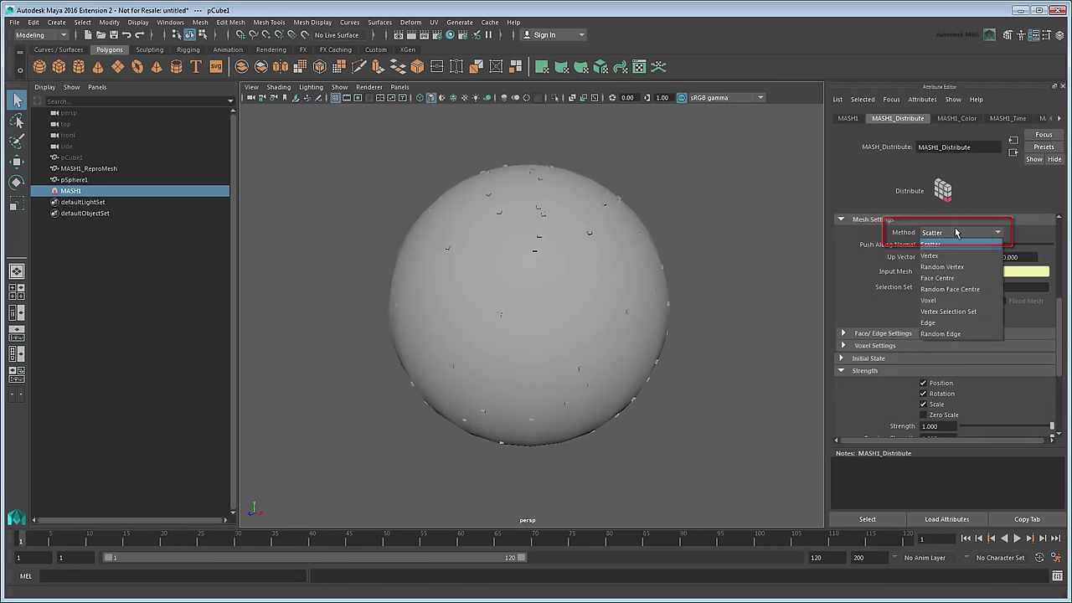
{"action": "left_click", "coordinate": [978, 279]}
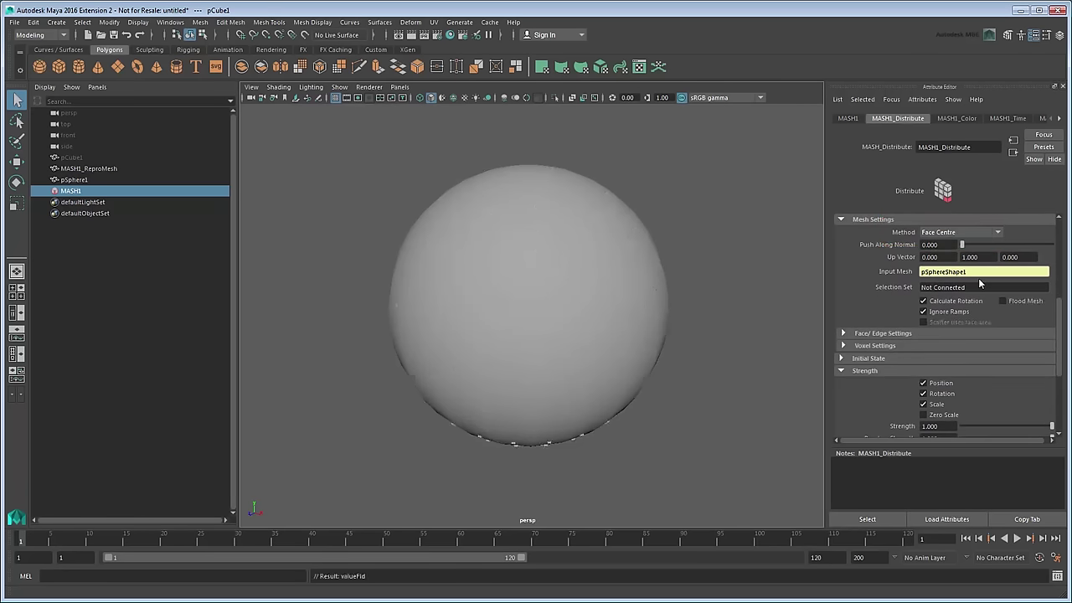
{"action": "left_click_drag", "start_coordinate": [745, 351], "coordinate": [701, 294], "text": "alt"}
{"action": "middle_click_drag", "start_coordinate": [701, 294], "coordinate": [702, 249], "text": "alt"}
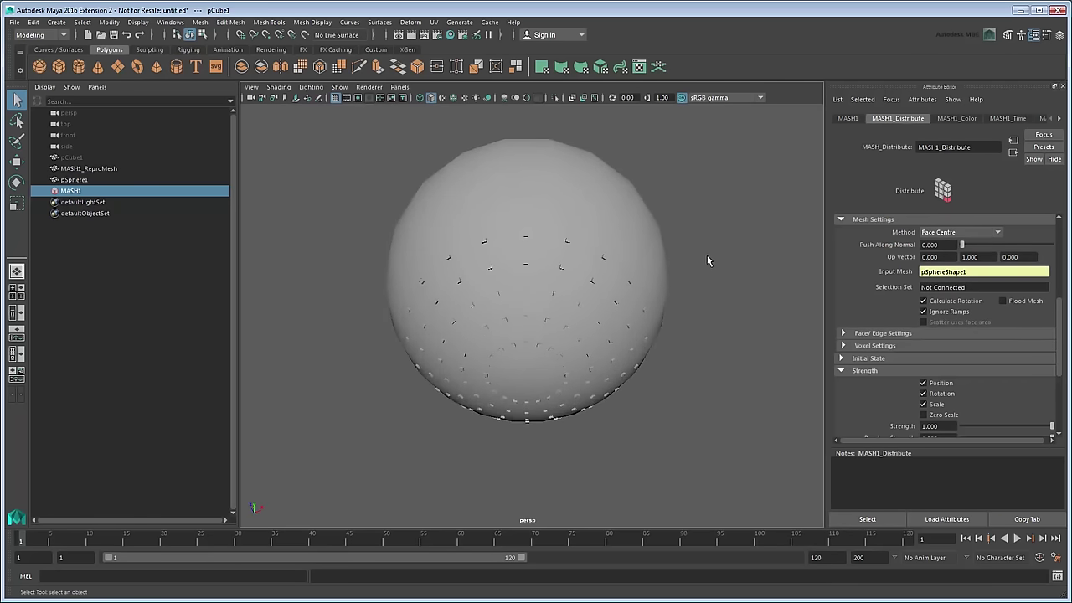
{"action": "left_click", "coordinate": [453, 98]}
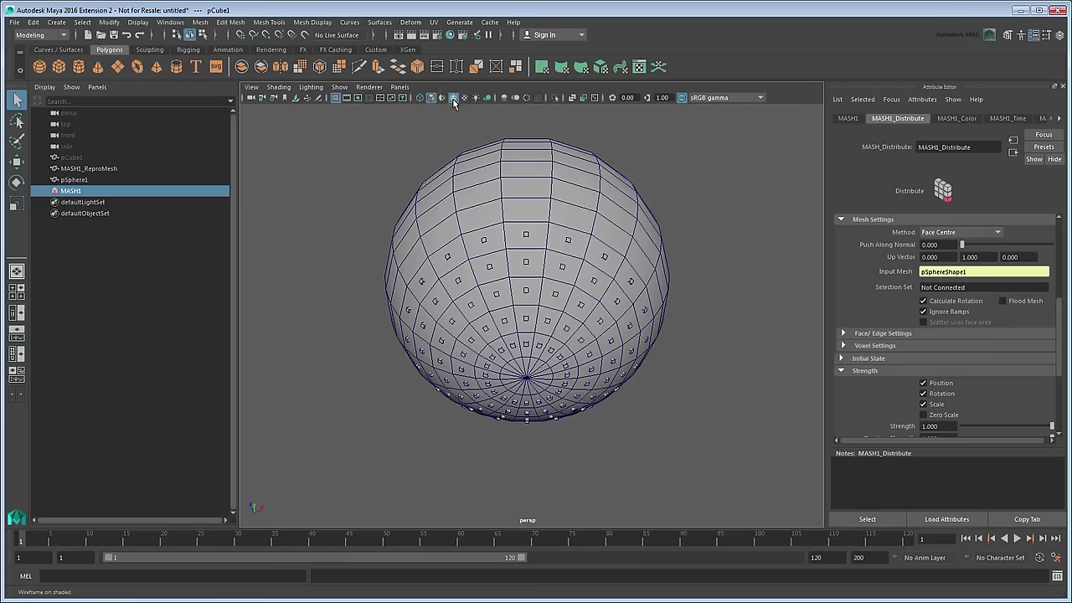
{"action": "left_click_drag", "start_coordinate": [653, 305], "coordinate": [653, 370], "text": "alt"}
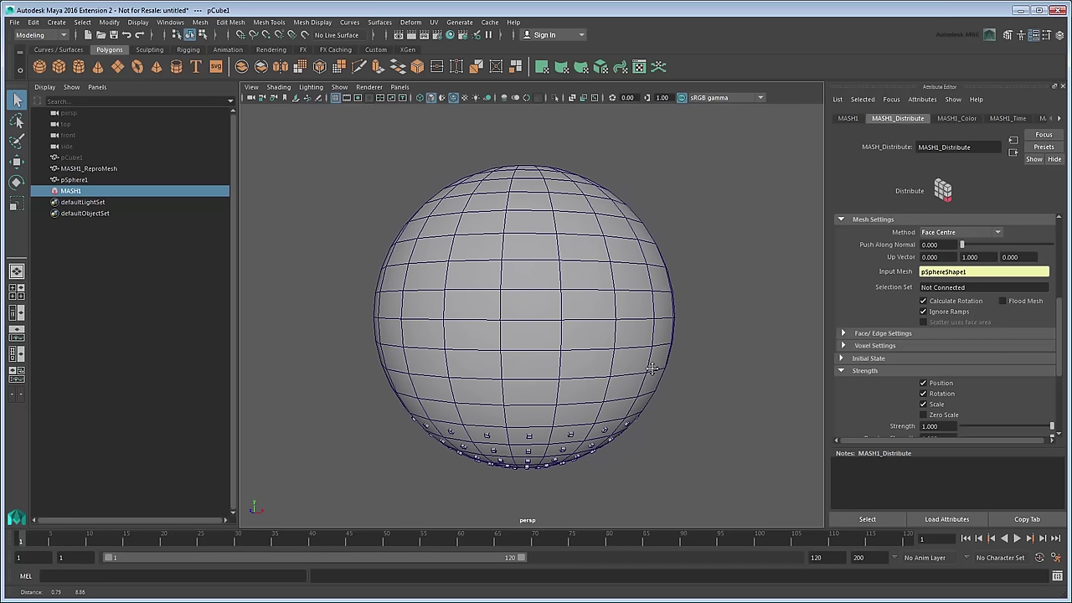
{"action": "left_click", "coordinate": [1004, 301]}
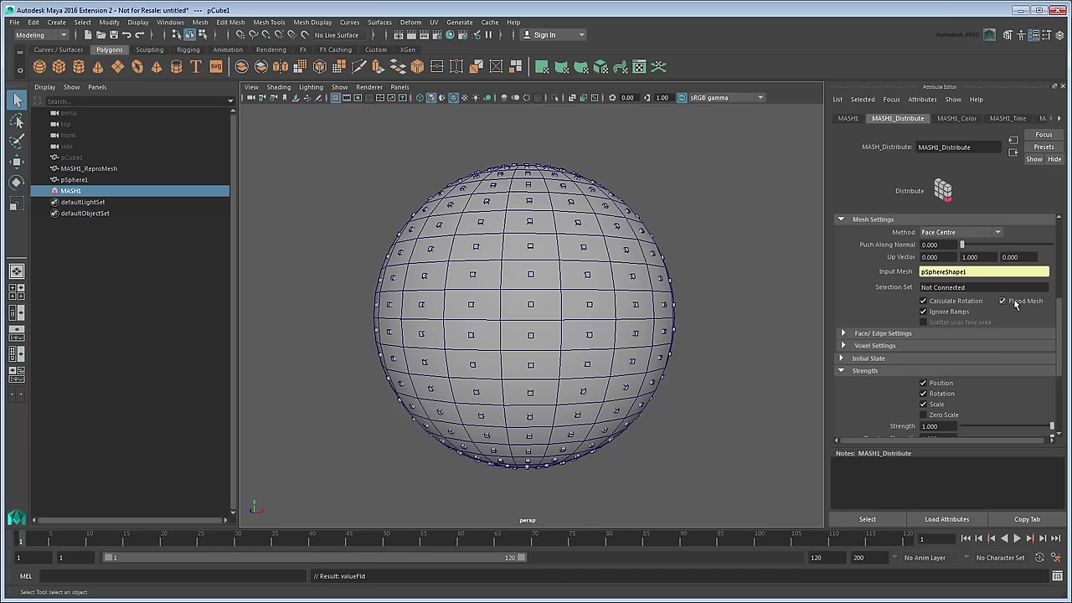
Give pSphere1's polySphere1 140 axis and 100 height subdivisions, then deselect the sphere
{"action": "left_click", "coordinate": [563, 307]}
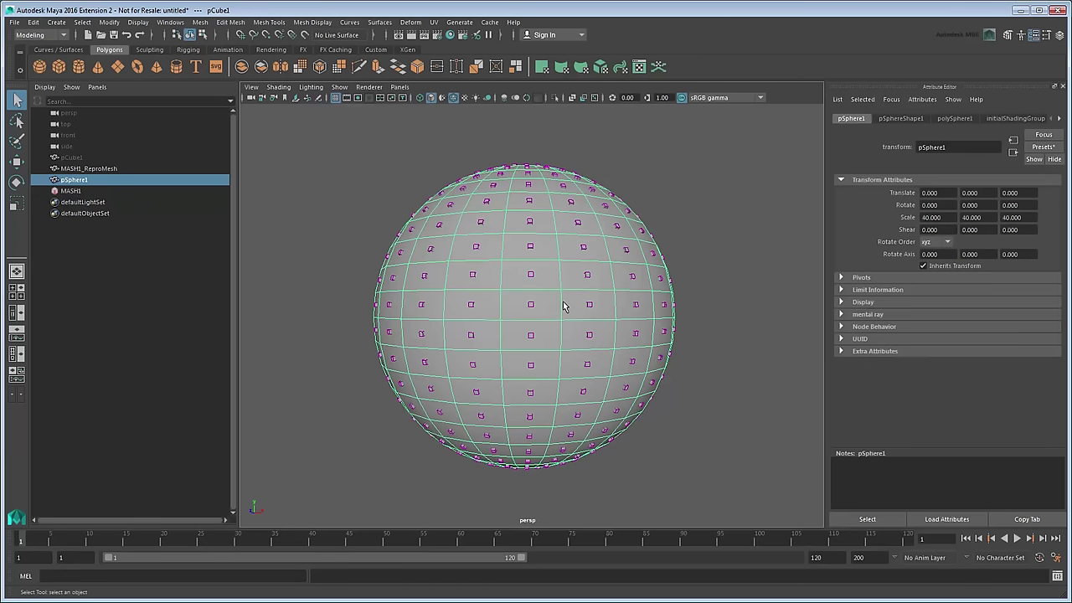
{"action": "left_click", "coordinate": [956, 119]}
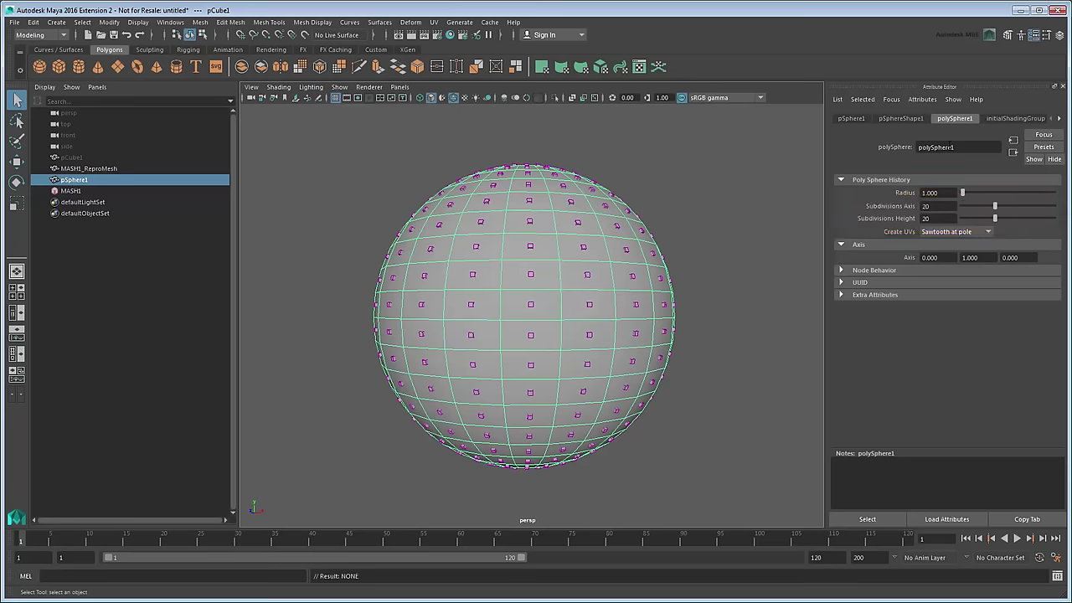
{"action": "left_click", "coordinate": [926, 206]}
{"action": "type", "text": "140"}
{"action": "key", "text": "Tab"}
{"action": "type", "text": "100"}
{"action": "key", "text": "Return"}
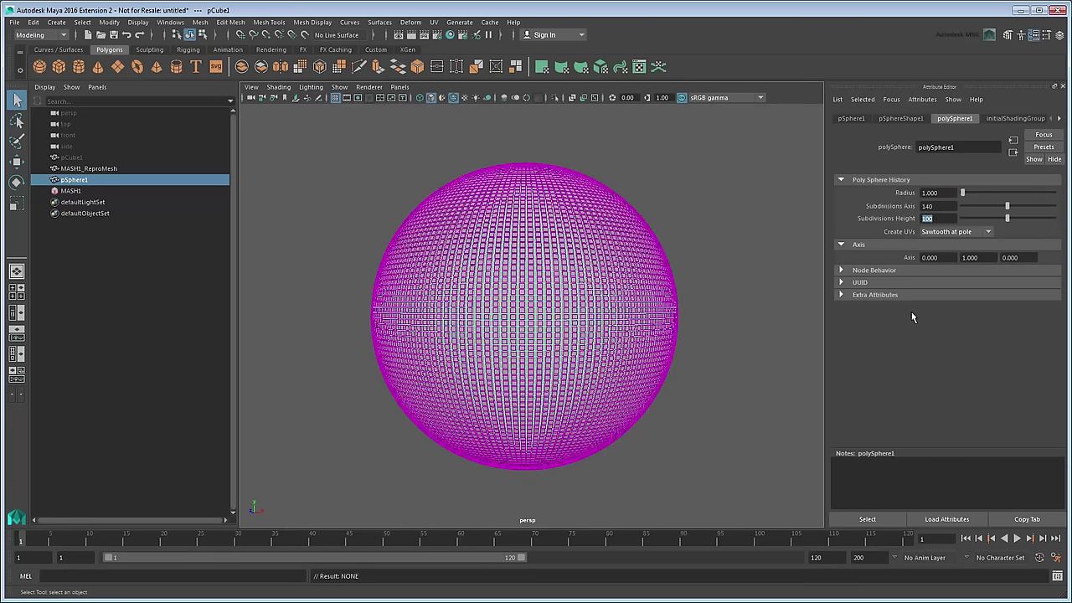
{"action": "left_click", "coordinate": [775, 319]}
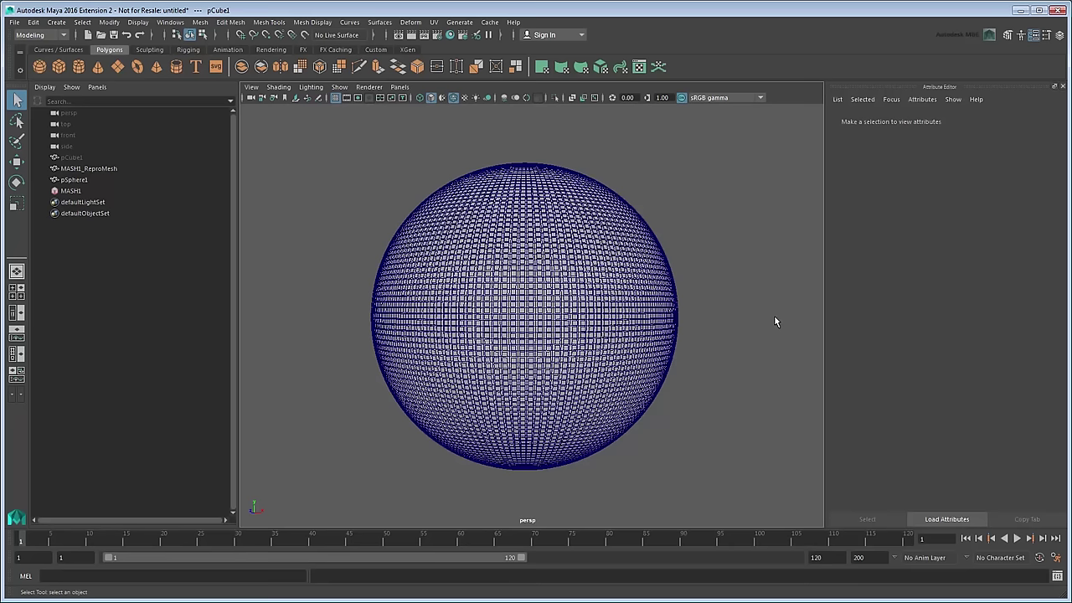
Reselect MASH1 and add a Visibility node, creating MASH1_Visibility
{"action": "left_click", "coordinate": [65, 192]}
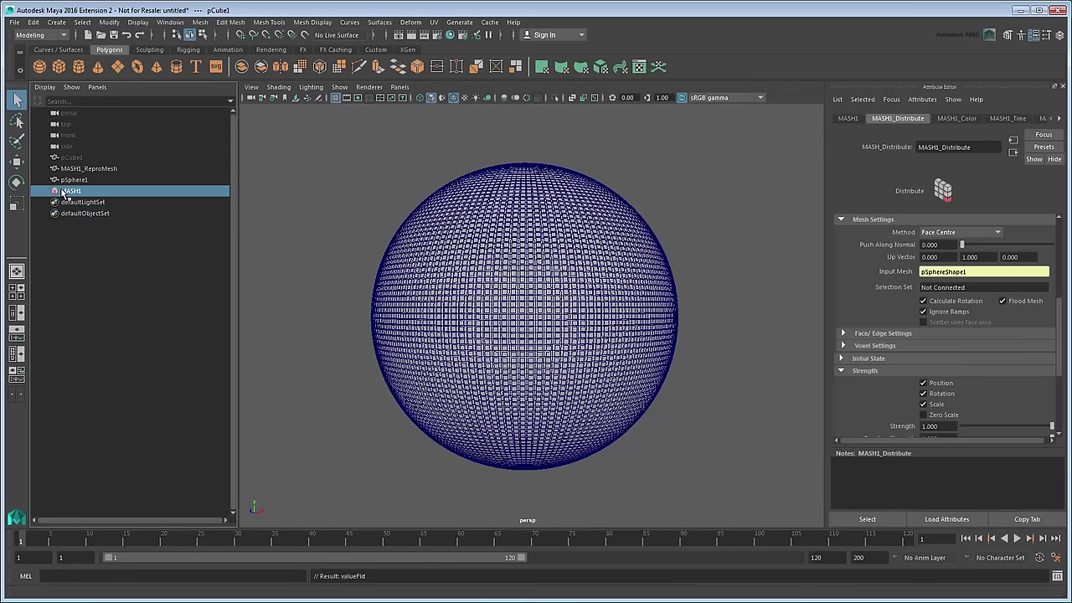
{"action": "left_click", "coordinate": [849, 119]}
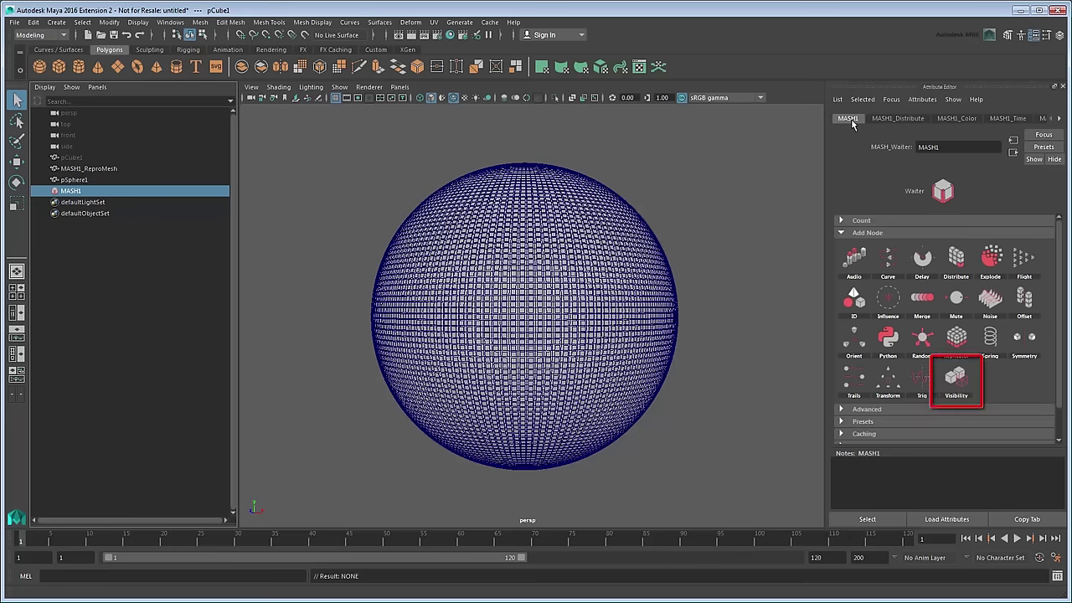
{"action": "left_click", "coordinate": [956, 379]}
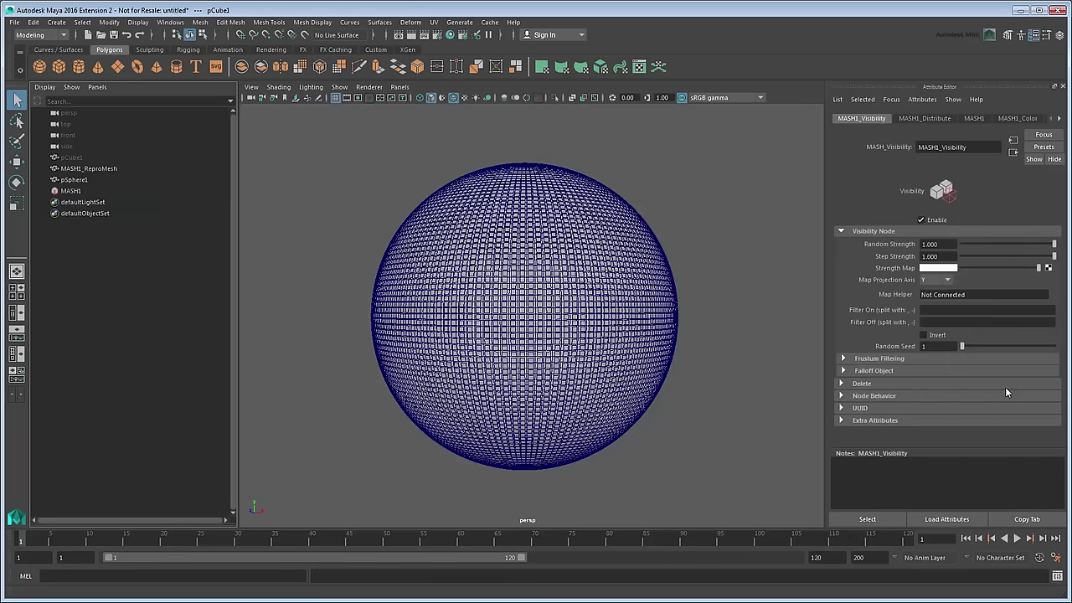
{"action": "left_click_drag", "start_coordinate": [1054, 244], "coordinate": [1059, 265]}
Drive MASH1_Visibility's strength map with a file texture loading sourceimages/color-map-bw2.png
{"action": "left_click", "coordinate": [1048, 268]}
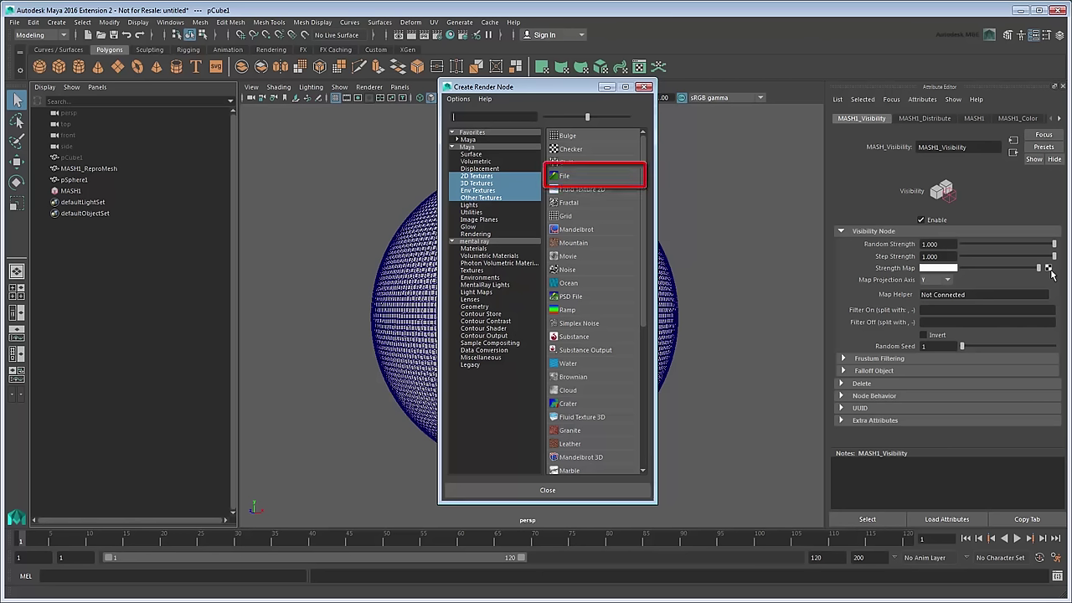
{"action": "left_click", "coordinate": [612, 176]}
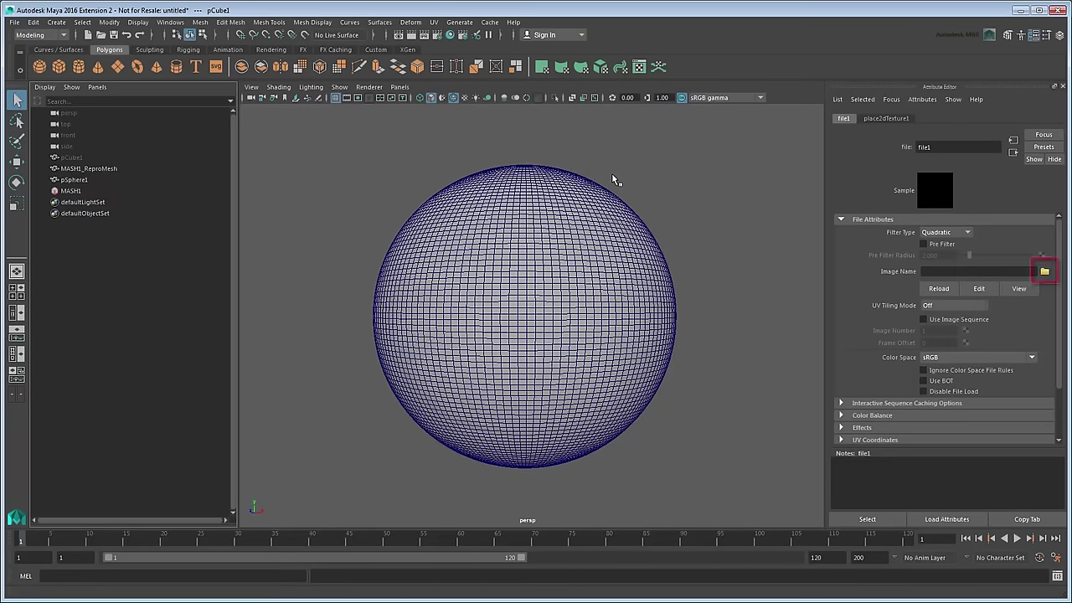
{"action": "left_click", "coordinate": [1045, 272]}
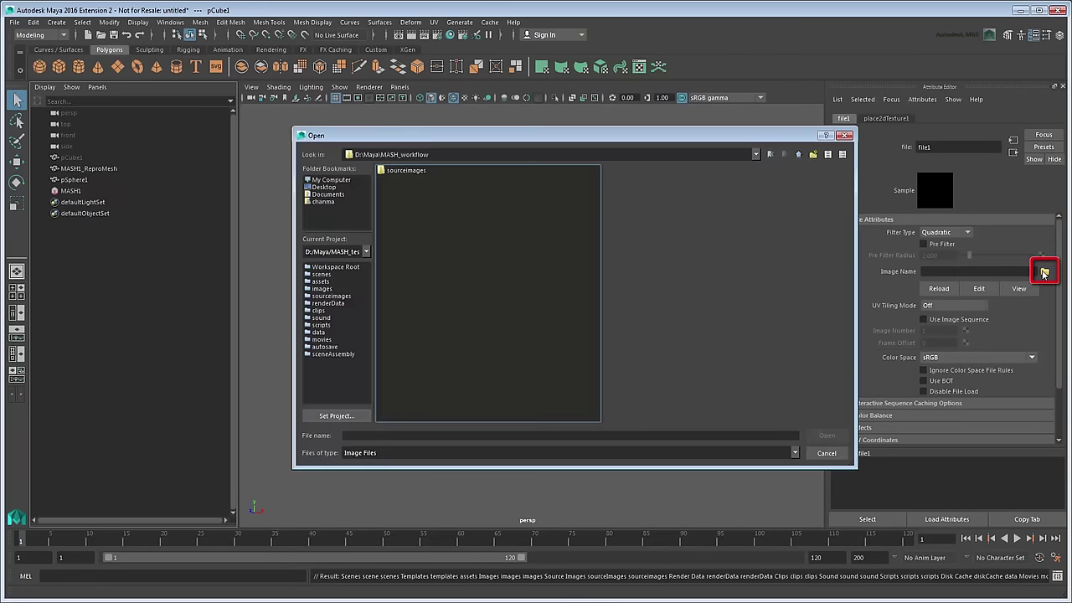
{"action": "double_click", "coordinate": [423, 171]}
{"action": "left_click", "coordinate": [424, 171]}
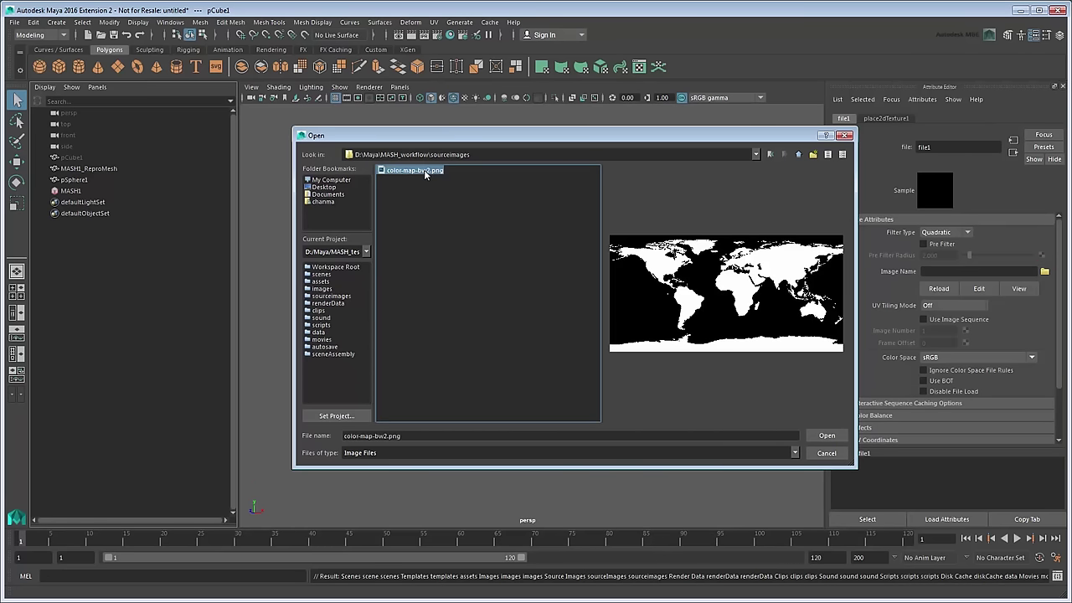
{"action": "left_click", "coordinate": [827, 436]}
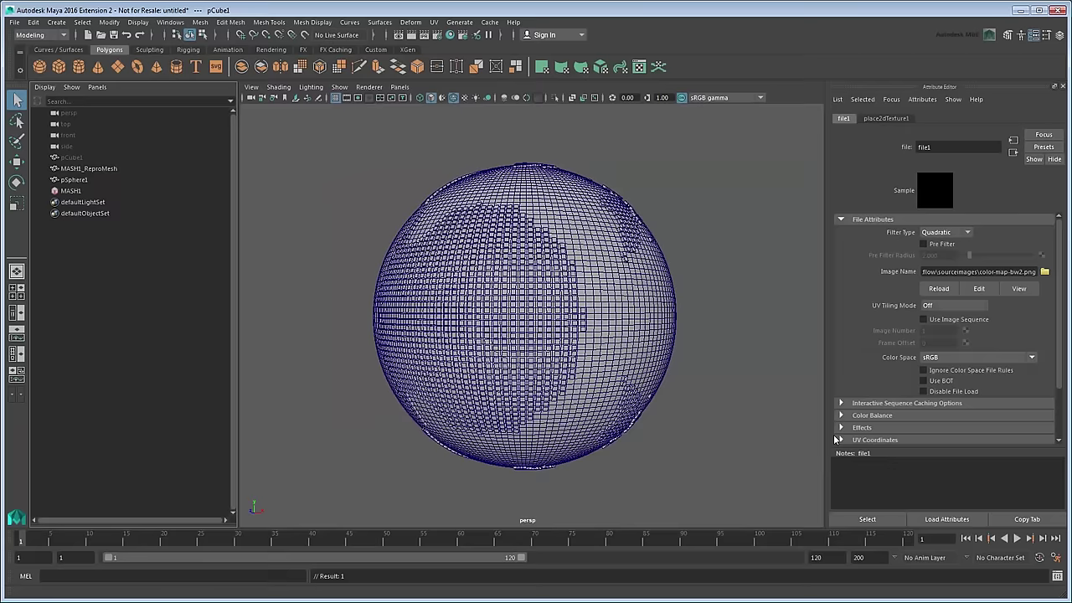
{"action": "left_click_drag", "start_coordinate": [568, 418], "coordinate": [1017, 394], "text": "alt"}
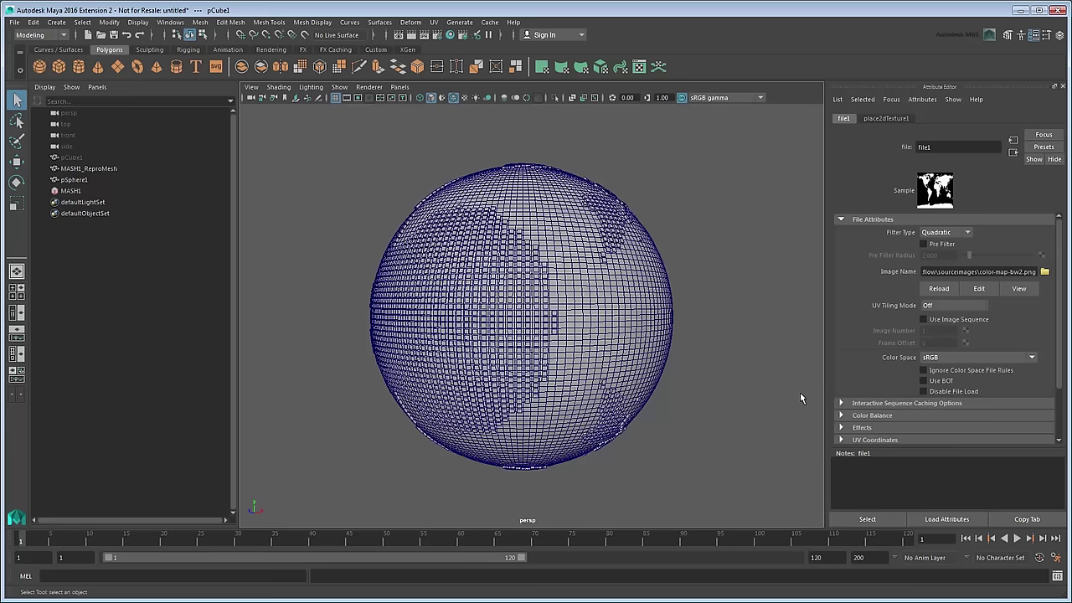
Set MASH1_Visibility's Map Helper to pSphere1 so visibility follows the sphere's UVs
{"action": "left_click", "coordinate": [67, 191]}
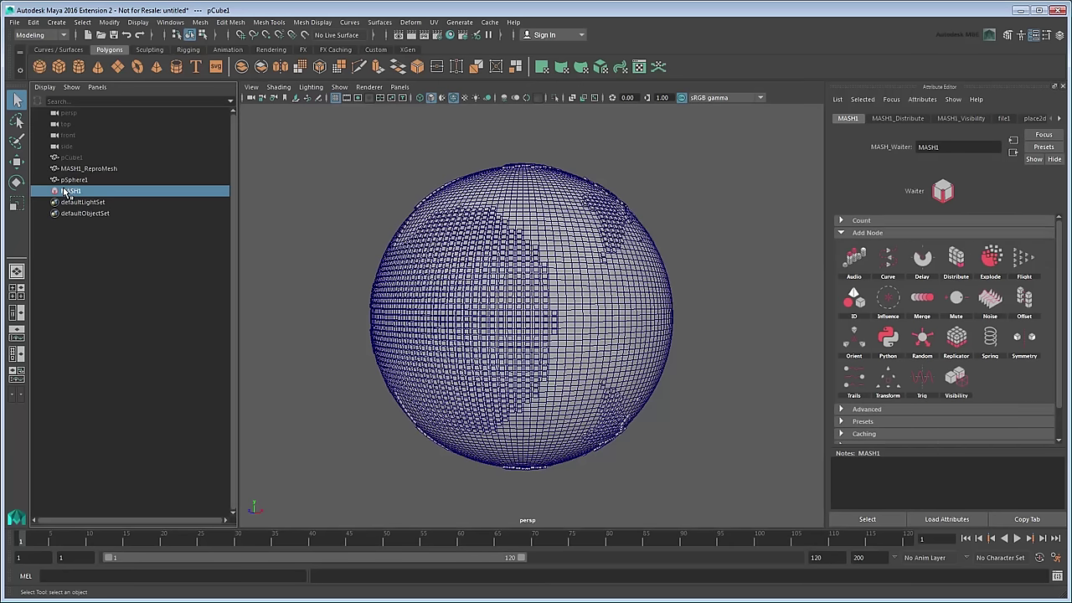
{"action": "left_click", "coordinate": [958, 119]}
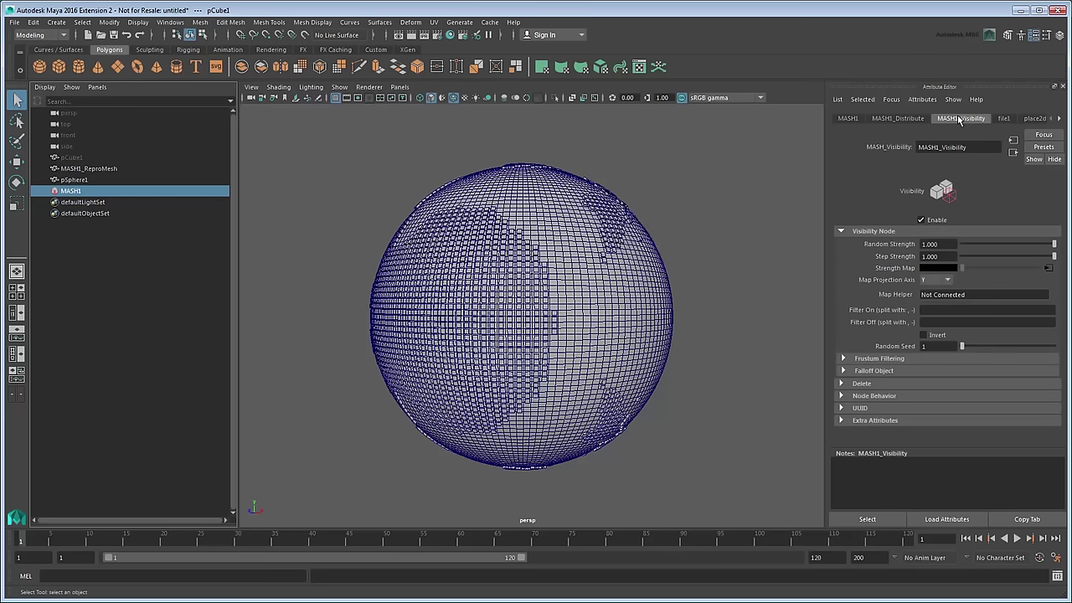
{"action": "middle_click_drag", "start_coordinate": [76, 179], "coordinate": [950, 298]}
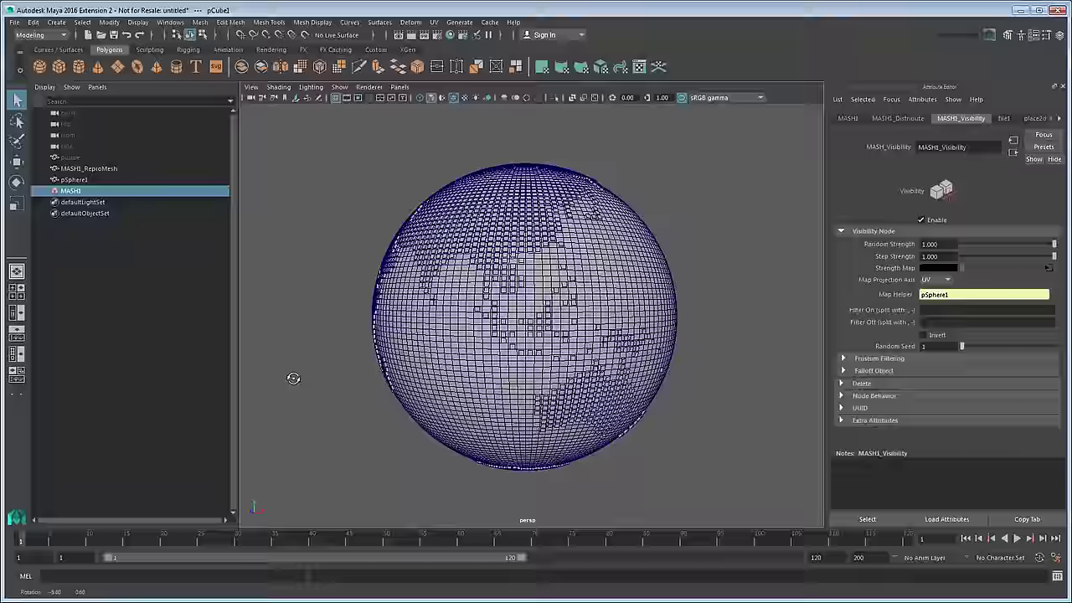
{"action": "left_click_drag", "start_coordinate": [294, 378], "coordinate": [570, 389], "text": "alt"}
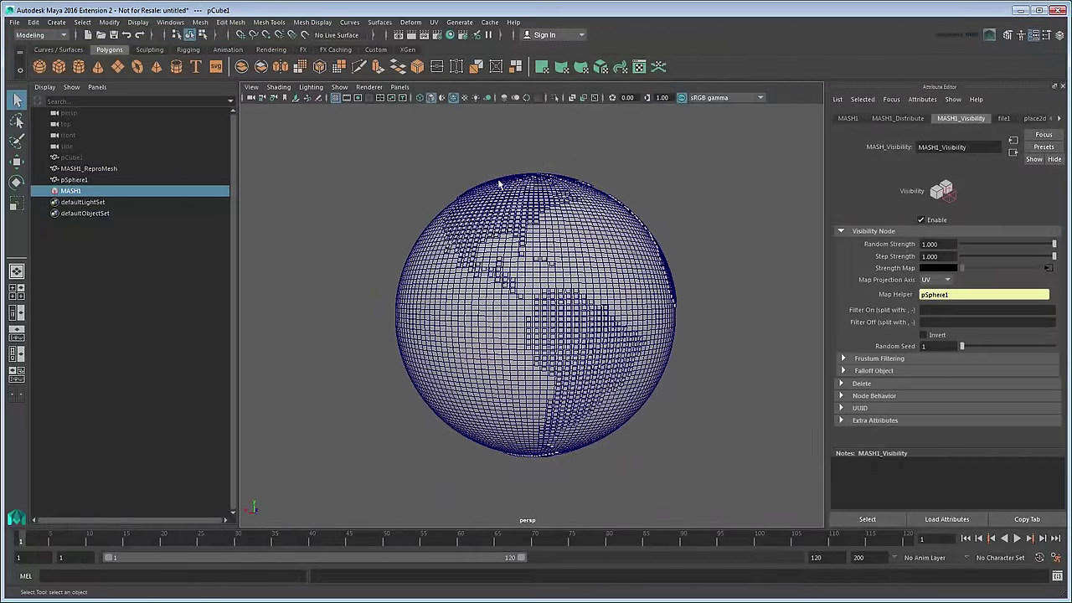
Switch to smooth shading and hide pSphere1 to reveal the cube continents
{"action": "left_click", "coordinate": [453, 98]}
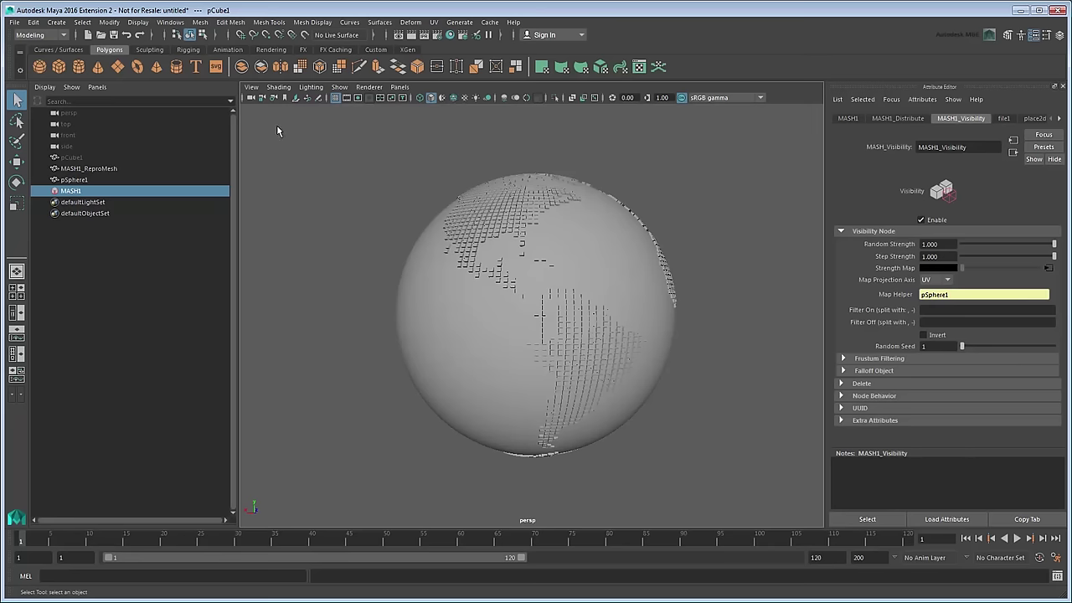
{"action": "left_click", "coordinate": [113, 179]}
{"action": "key", "text": "ctrl+h"}
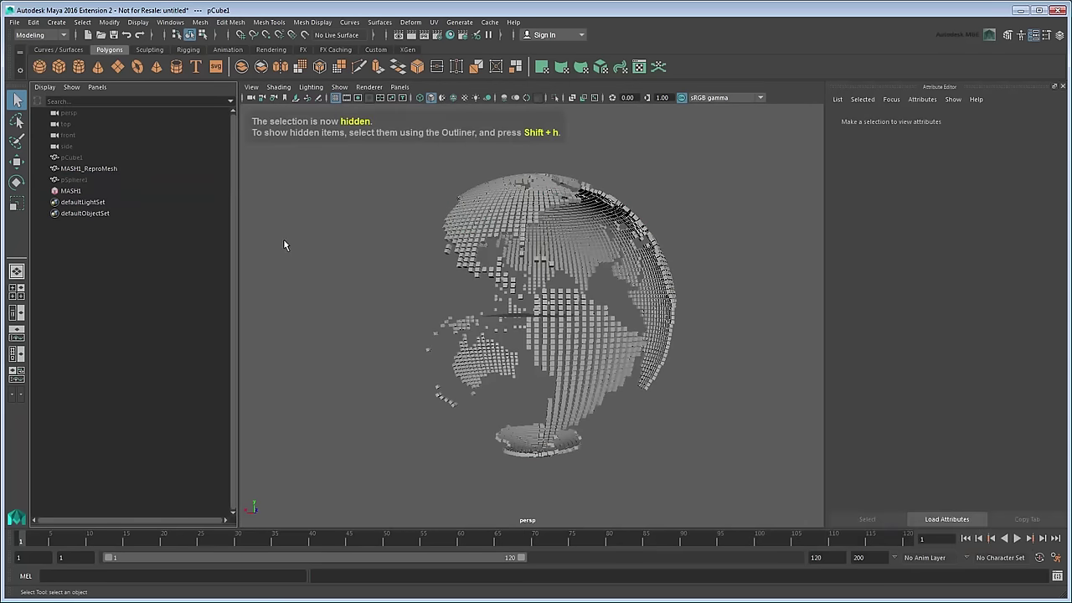
Set polySphere1's Subdivisions Axis to 200 and Subdivisions Height to 140
{"action": "left_click_drag", "start_coordinate": [327, 280], "coordinate": [742, 284], "text": "alt"}
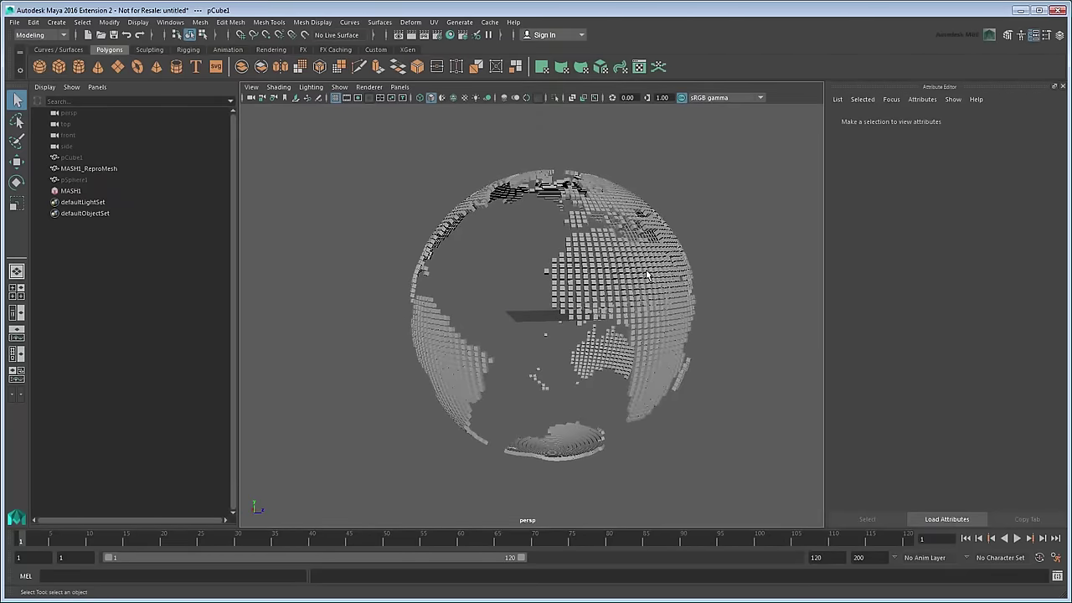
{"action": "left_click", "coordinate": [74, 179]}
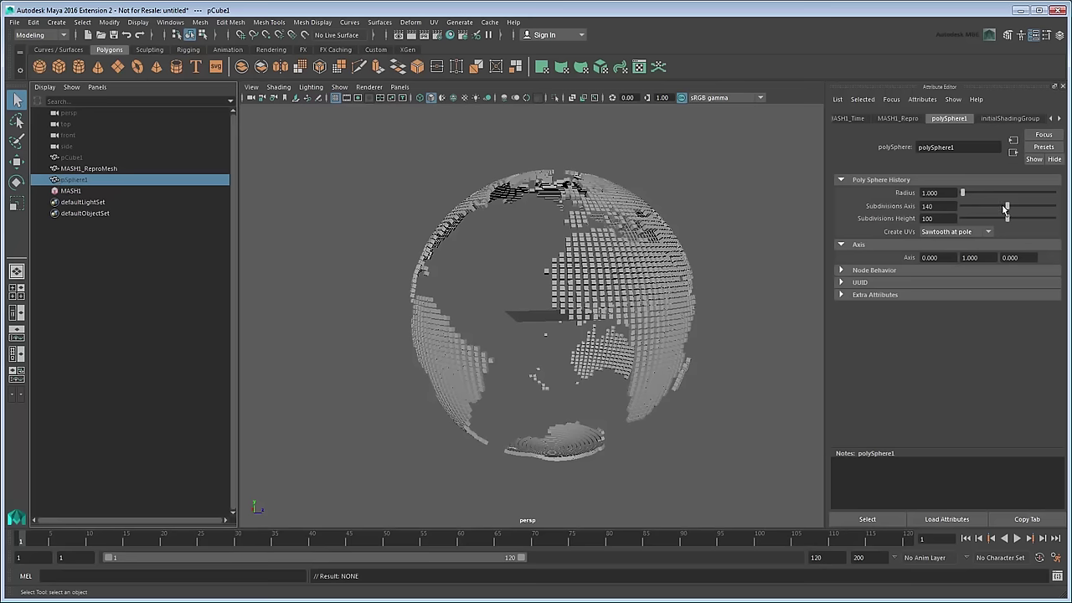
{"action": "double_click", "coordinate": [927, 206]}
{"action": "type", "text": "200"}
{"action": "key", "text": "Tab"}
{"action": "type", "text": "140"}
{"action": "key", "text": "Return"}
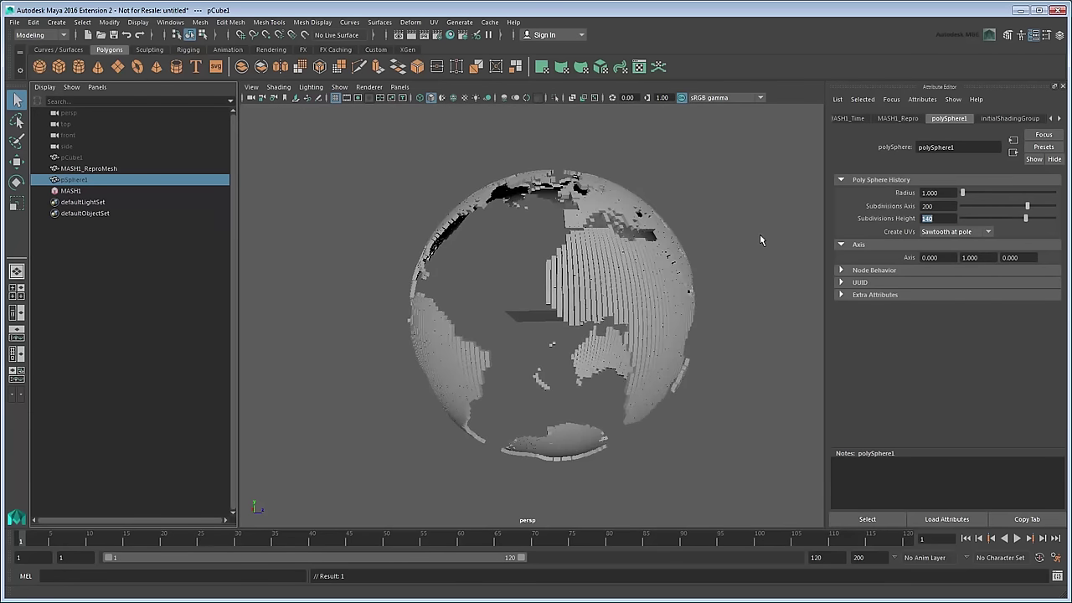
{"action": "left_click_drag", "start_coordinate": [557, 269], "coordinate": [484, 261], "text": "alt"}
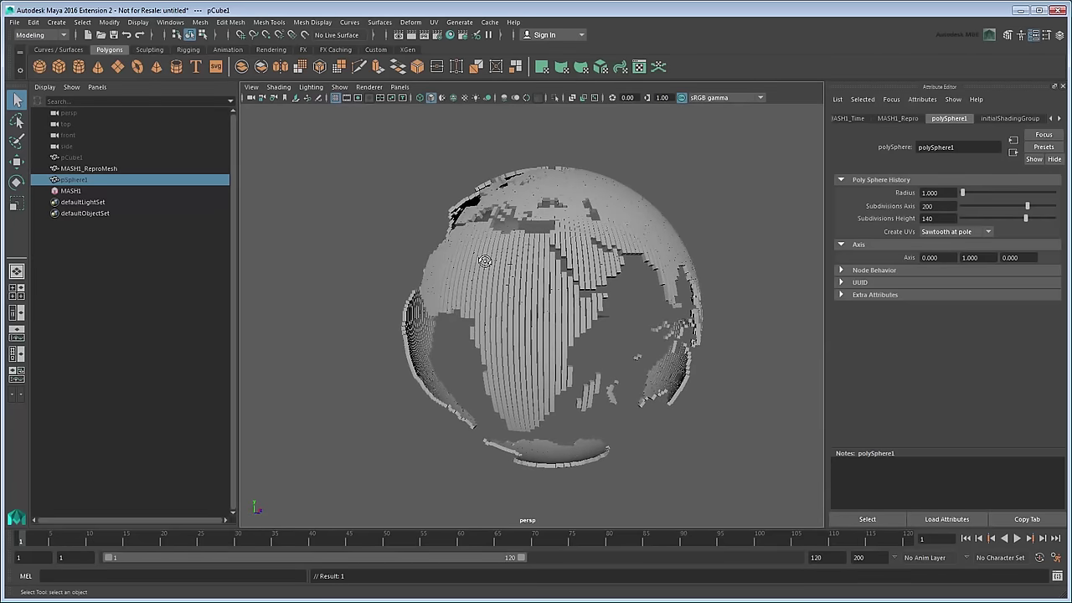
Adjust MASH1_Distribute's Strength settings, with Random and Step Strength at 1.000
{"action": "left_click", "coordinate": [78, 191]}
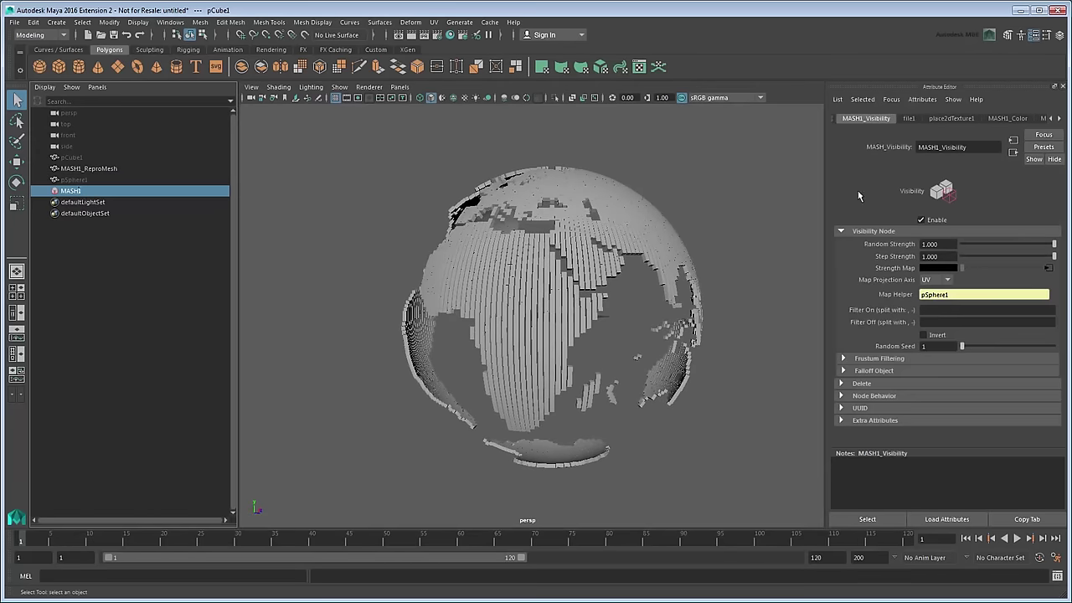
{"action": "left_click", "coordinate": [1050, 118]}
{"action": "left_click", "coordinate": [865, 120]}
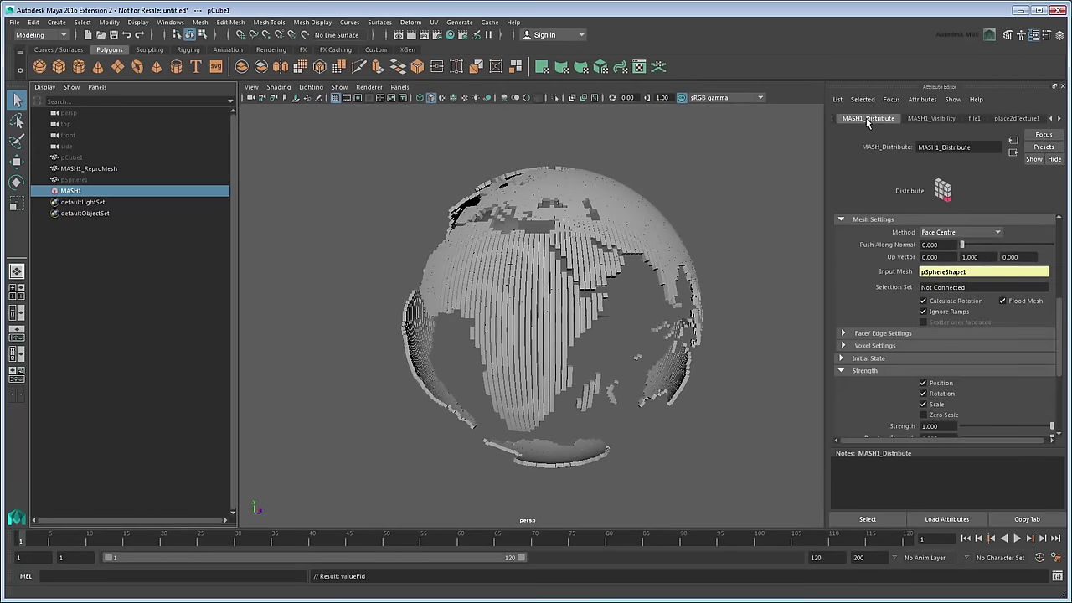
{"action": "left_click_drag", "start_coordinate": [1057, 327], "coordinate": [1066, 374]}
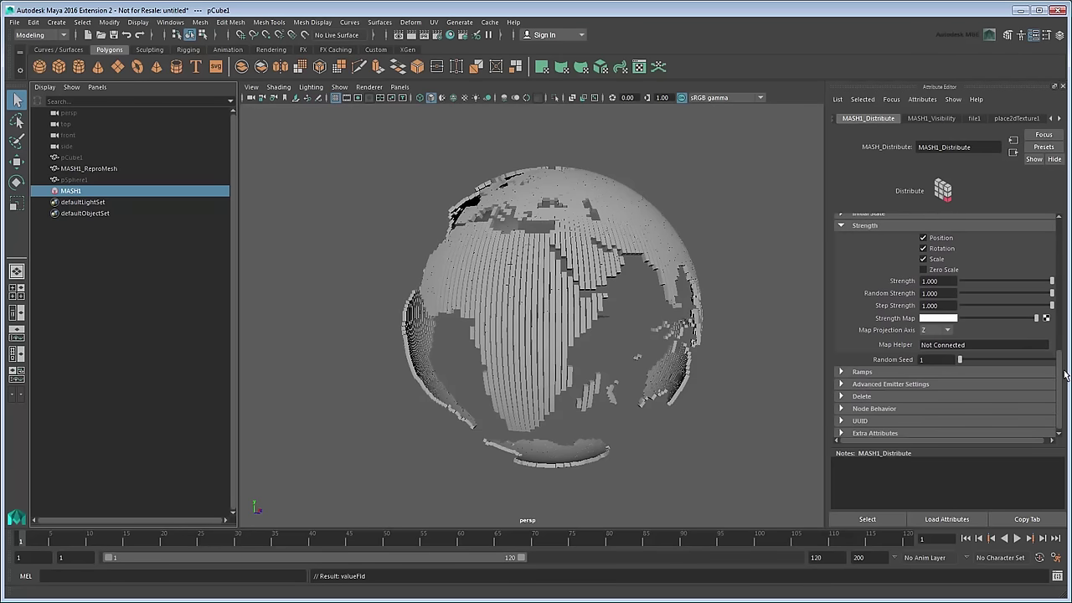
{"action": "mouse_move", "coordinate": [1052, 294]}
{"action": "left_mouse_down"}
{"action": "mouse_move", "coordinate": [967, 295]}
{"action": "mouse_move", "coordinate": [1042, 295]}
{"action": "mouse_move", "coordinate": [1054, 297]}
{"action": "mouse_move", "coordinate": [1015, 308]}
{"action": "mouse_move", "coordinate": [1054, 310]}
{"action": "left_mouse_up"}
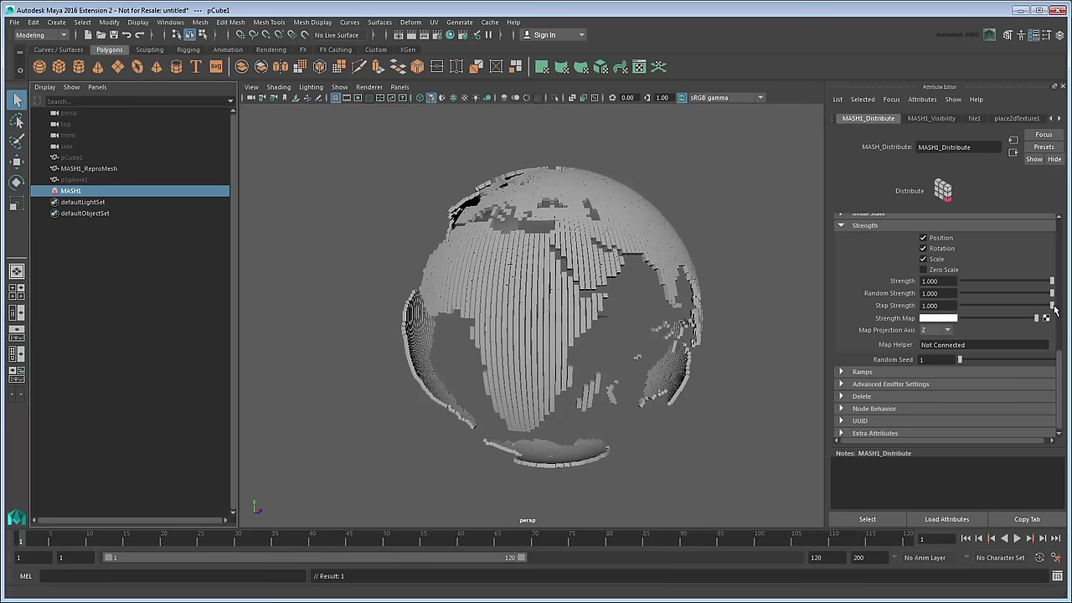